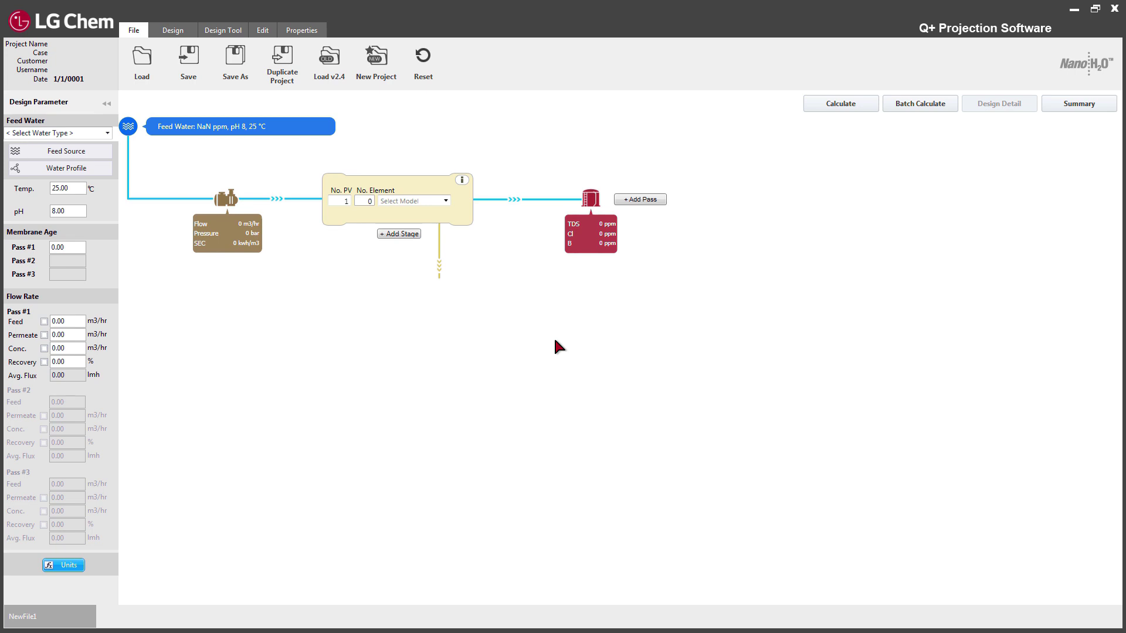
Start the design wizard and enter Q+ Tutorial as the project name
{"action": "left_click", "coordinate": [172, 30]}
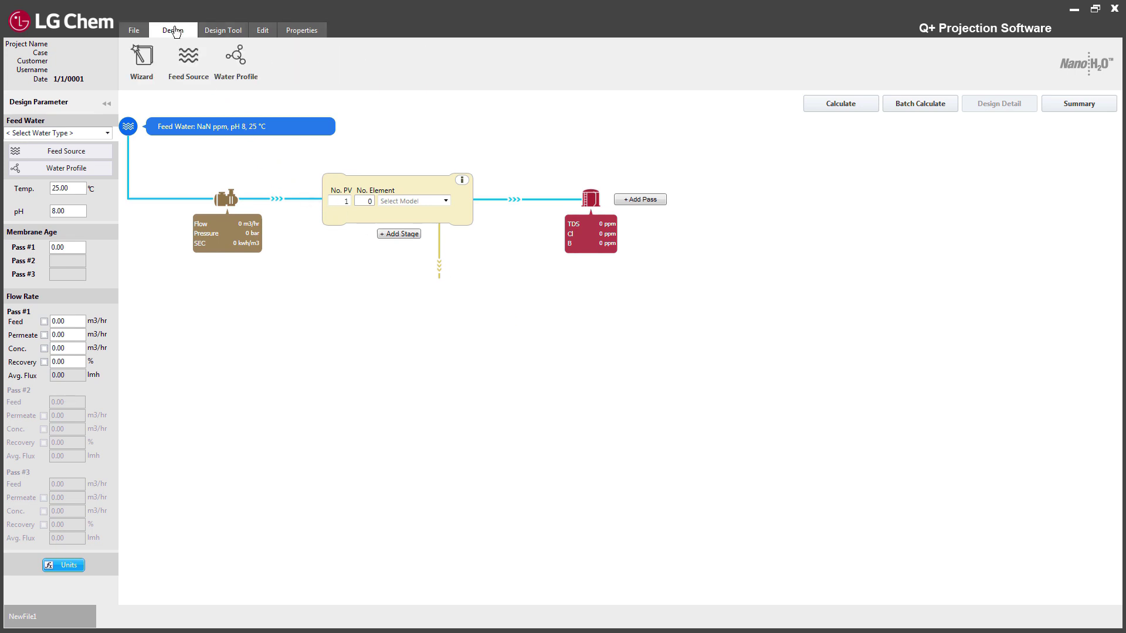
{"action": "left_click", "coordinate": [146, 58]}
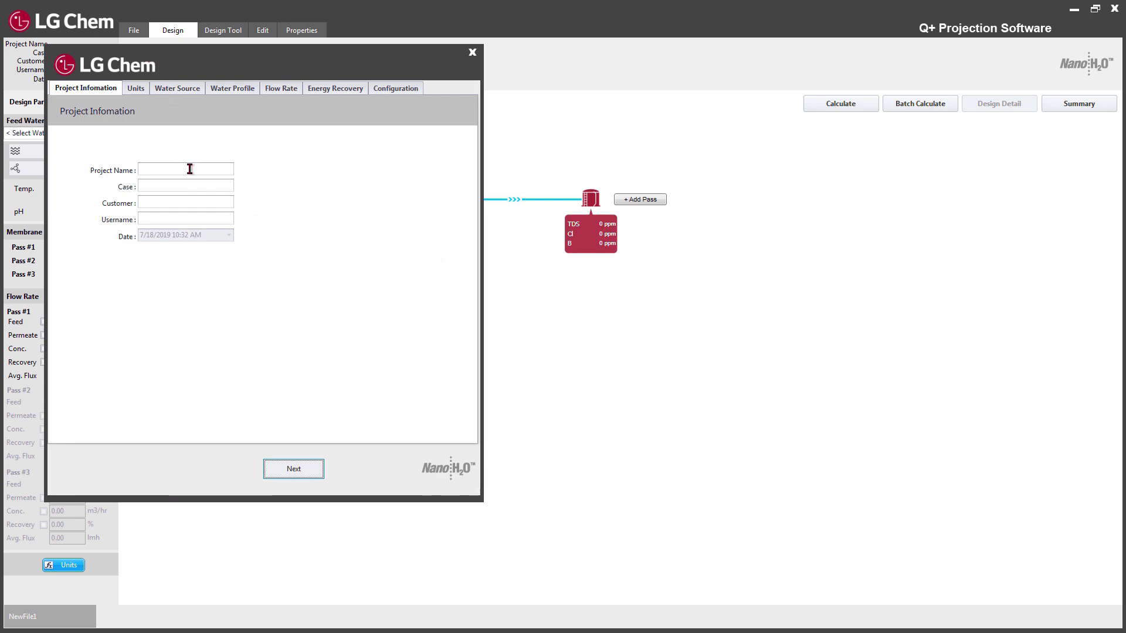
{"action": "left_click", "coordinate": [190, 170]}
{"action": "type", "text": "Q+ Tutorial"}
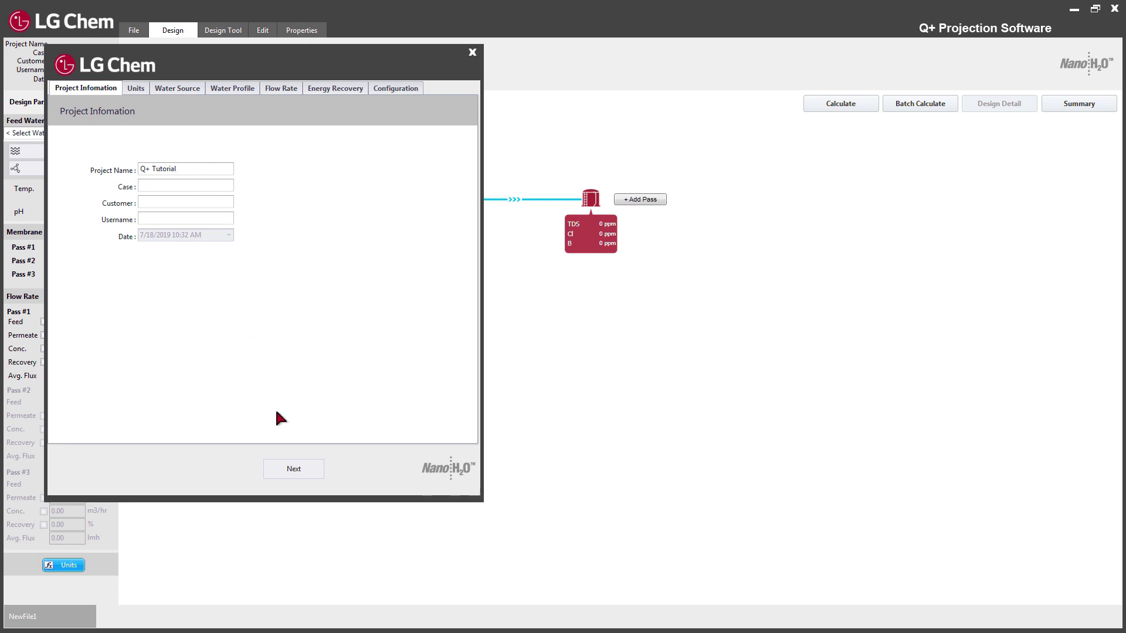
{"action": "left_click", "coordinate": [300, 473]}
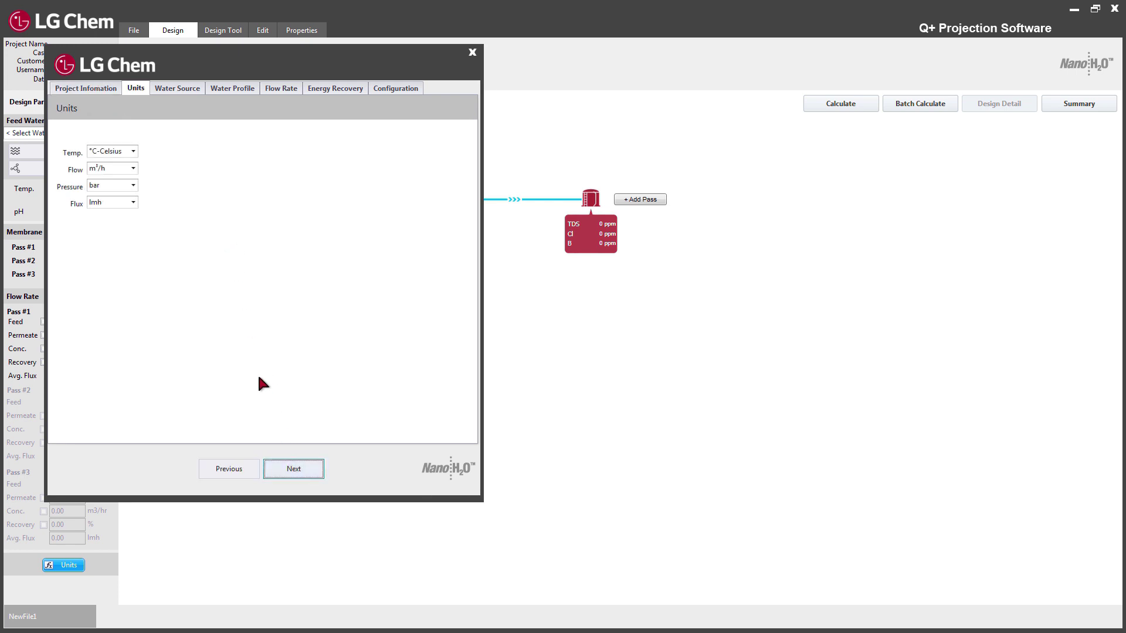
Review the unit choices for temperature, flow, pressure and flux, and continue to the water source settings
{"action": "left_click", "coordinate": [134, 151]}
{"action": "left_click", "coordinate": [133, 152]}
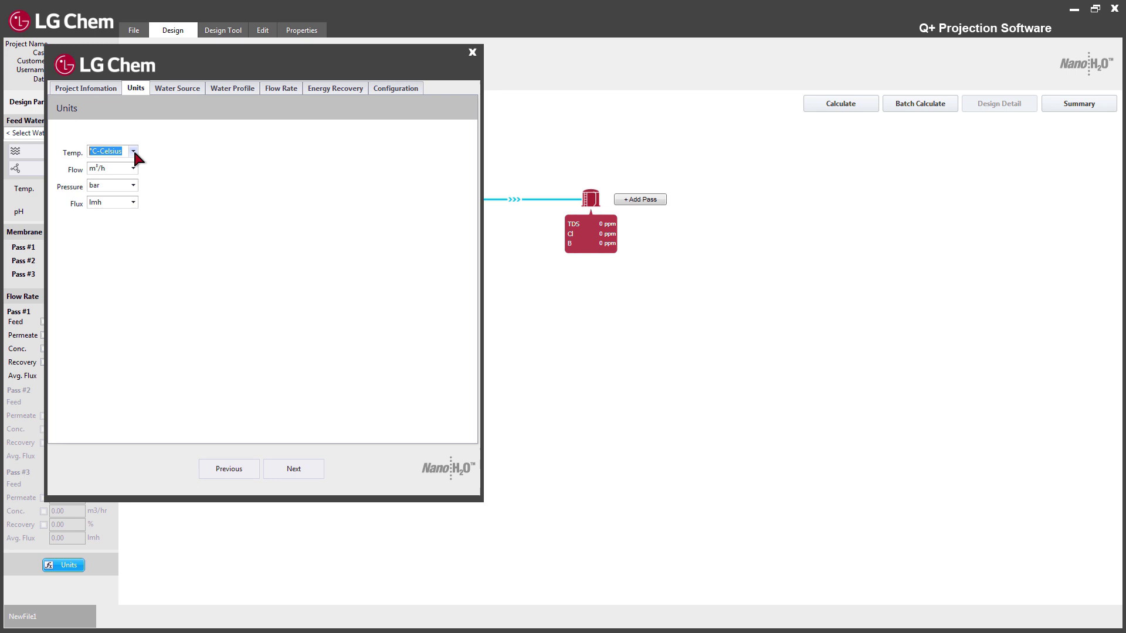
{"action": "left_click", "coordinate": [134, 168]}
{"action": "left_click", "coordinate": [133, 168]}
{"action": "left_click", "coordinate": [134, 185]}
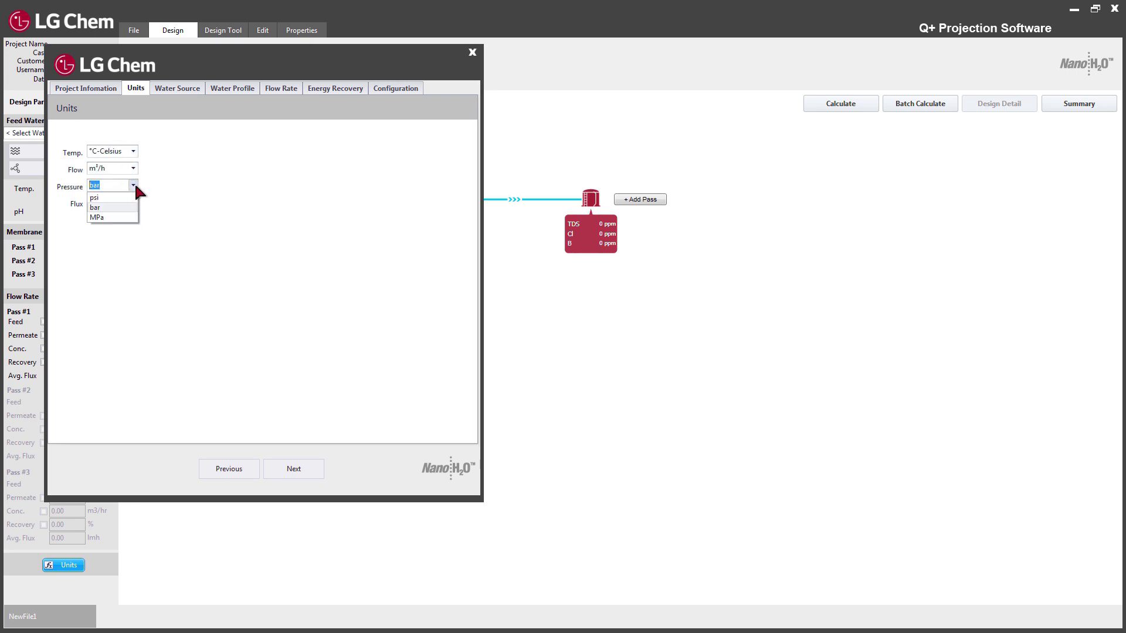
{"action": "left_click", "coordinate": [134, 185]}
{"action": "left_click", "coordinate": [134, 203]}
{"action": "left_click", "coordinate": [135, 203]}
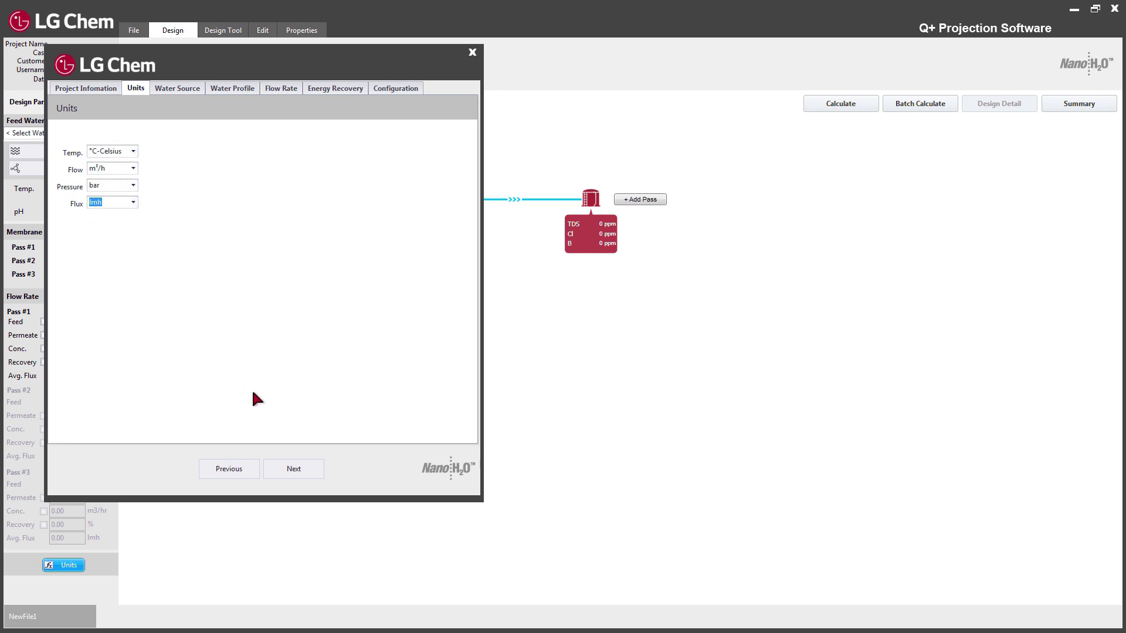
{"action": "left_click", "coordinate": [289, 472]}
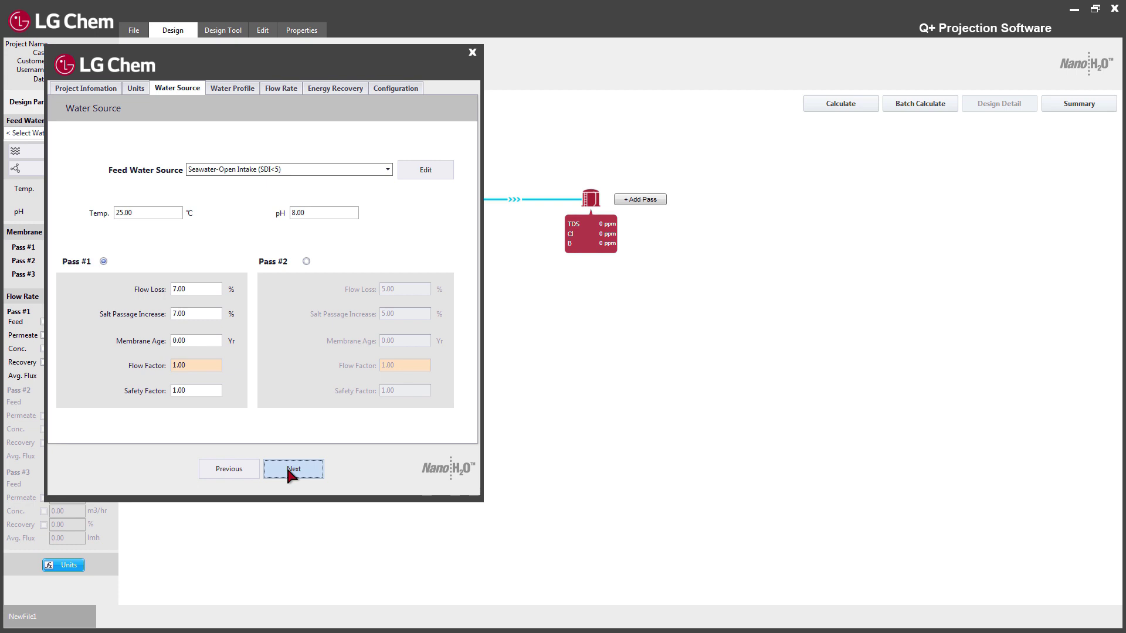
Choose Seawater-Open Intake (SDI<5) as the feed water source, with a temperature of 20 °C and pH 7
{"action": "left_click", "coordinate": [386, 171]}
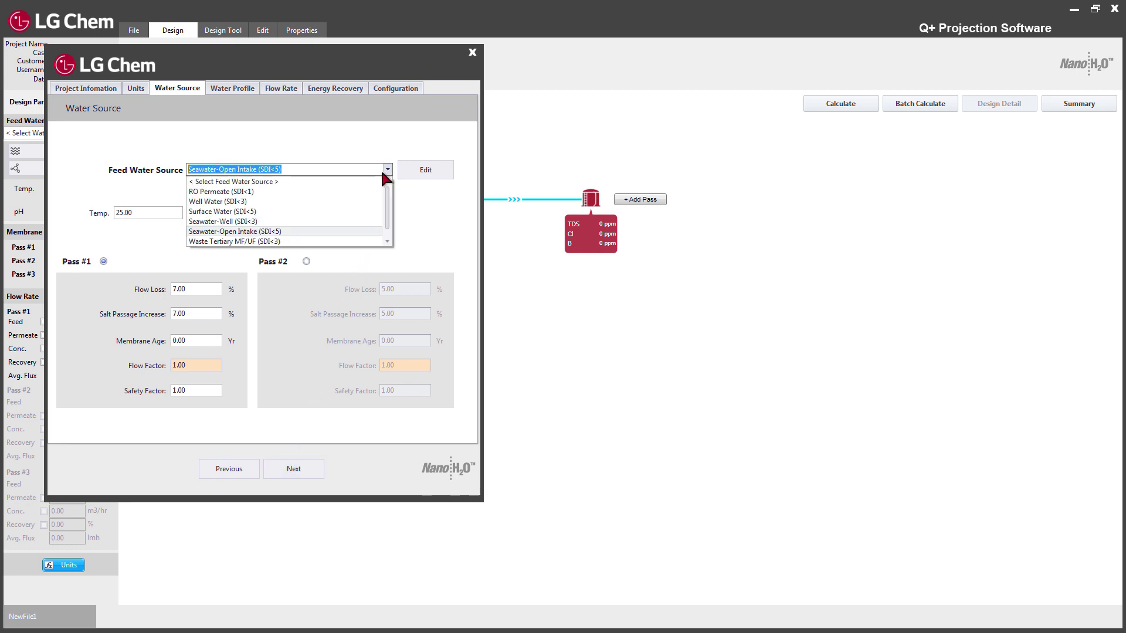
{"action": "left_click", "coordinate": [310, 232]}
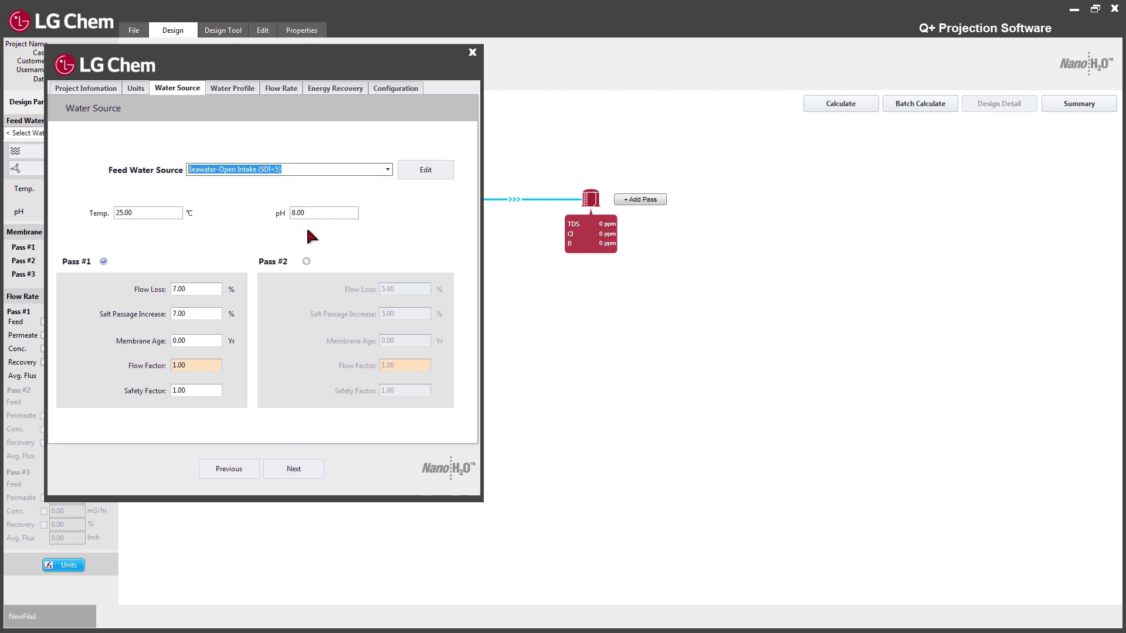
{"action": "left_click", "coordinate": [167, 214]}
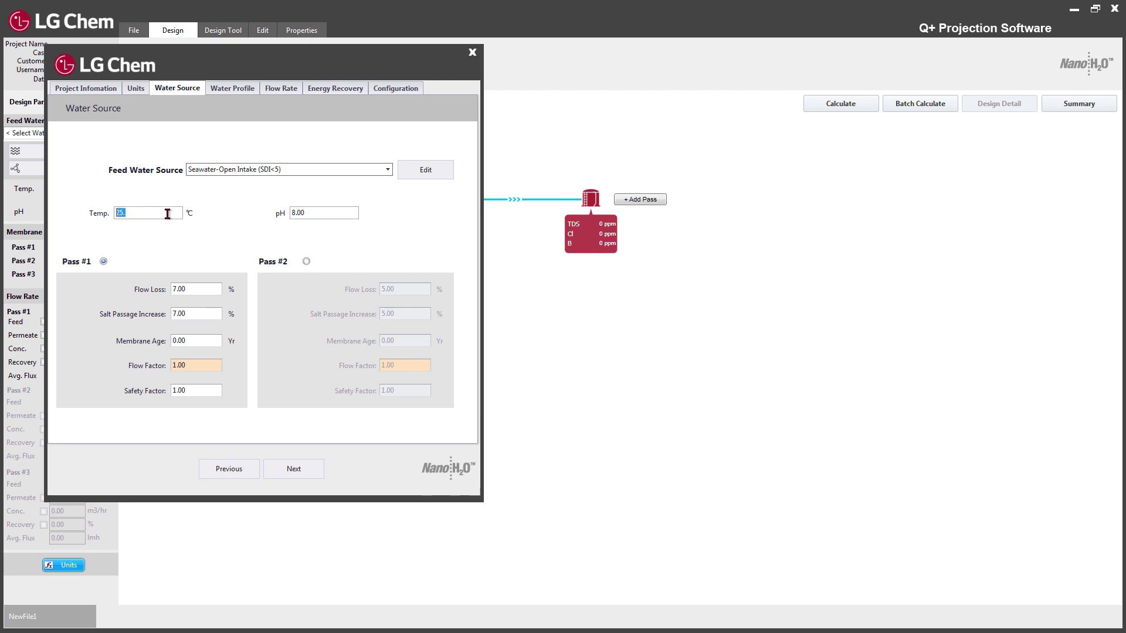
{"action": "type", "text": "20"}
{"action": "left_click", "coordinate": [296, 212]}
{"action": "type", "text": "7."}
Review the Pass #1 flow loss, salt passage increase, membrane age, flow factor and safety factor, and continue to the water profile
{"action": "left_click", "coordinate": [208, 289]}
{"action": "left_click", "coordinate": [208, 312]}
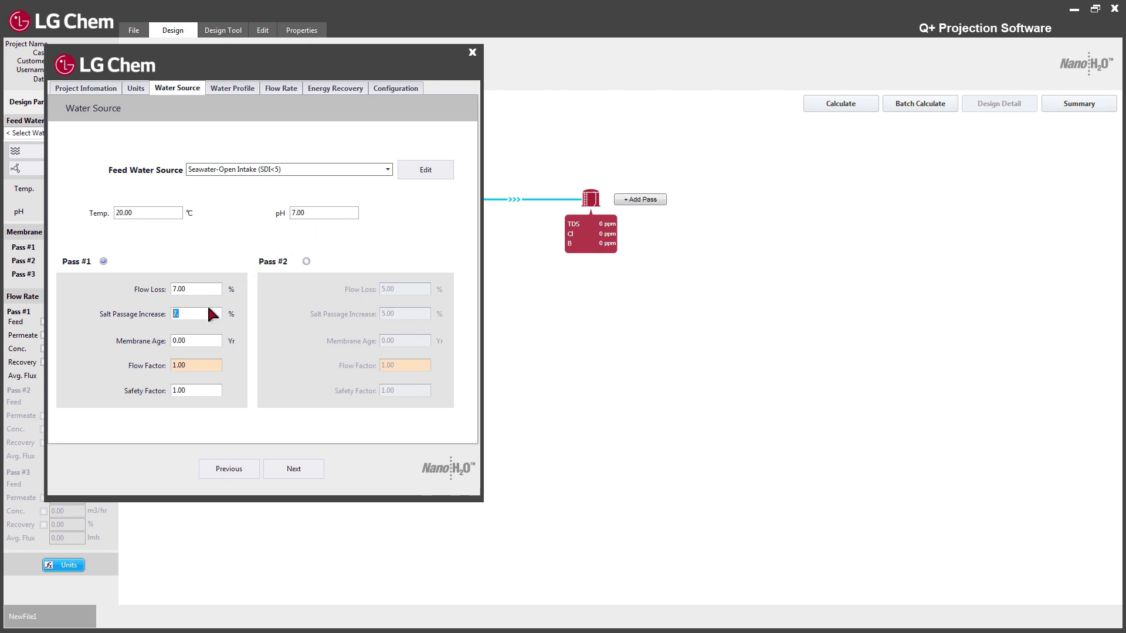
{"action": "left_click", "coordinate": [208, 341]}
{"action": "left_click", "coordinate": [212, 363]}
{"action": "left_click", "coordinate": [206, 388]}
{"action": "left_click", "coordinate": [295, 470]}
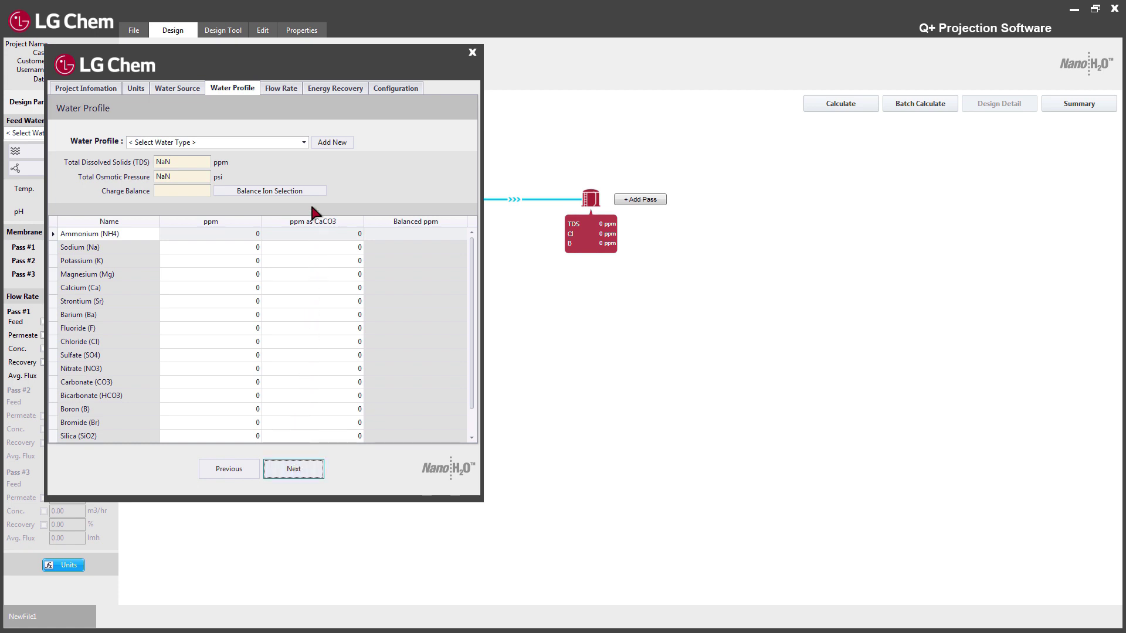
Set the water profile to Seawater, 32,000 ppm and continue to the flow rate settings
{"action": "left_click", "coordinate": [302, 140]}
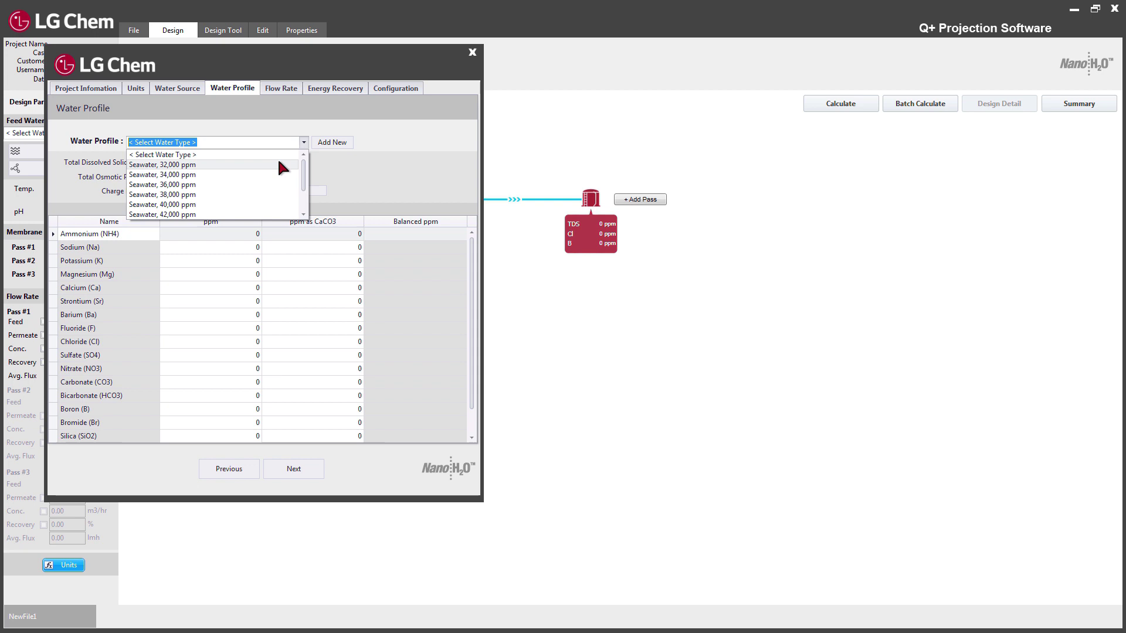
{"action": "left_click", "coordinate": [257, 165]}
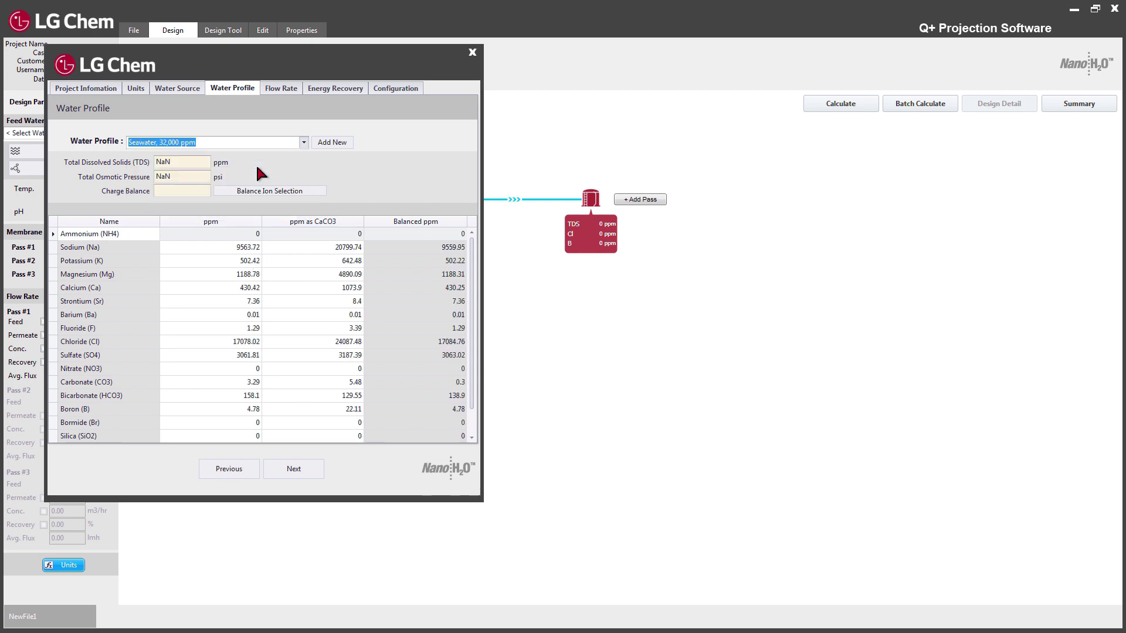
{"action": "left_click", "coordinate": [294, 469]}
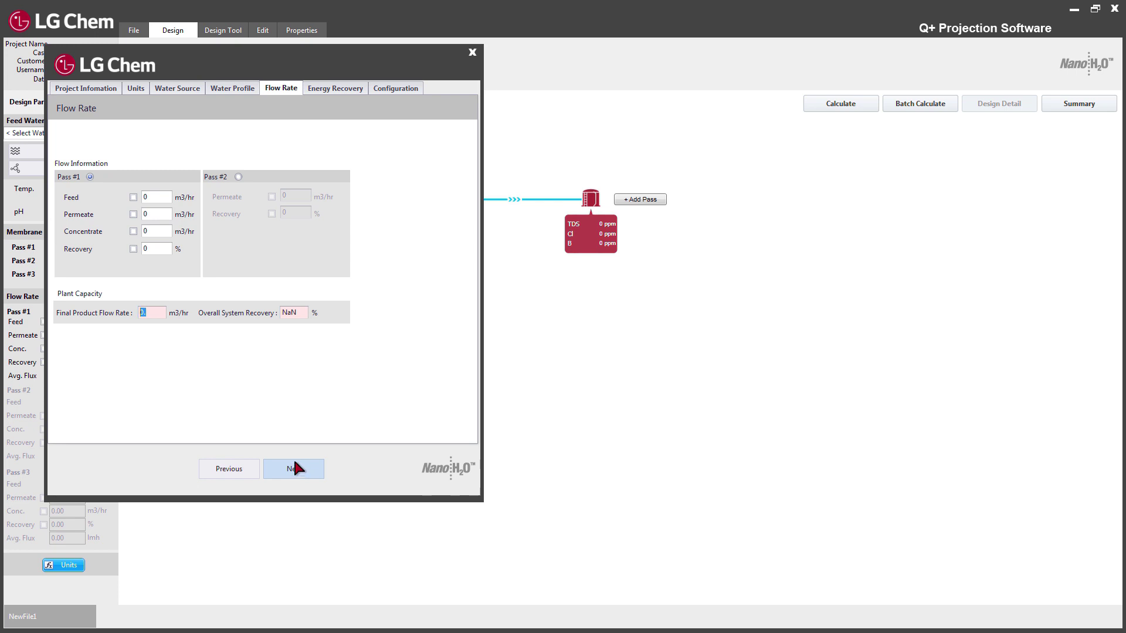
Specify Pass #1 with a permeate flow of 100 m3/hr and a recovery of 40 %, and continue to energy recovery
{"action": "left_click", "coordinate": [134, 215]}
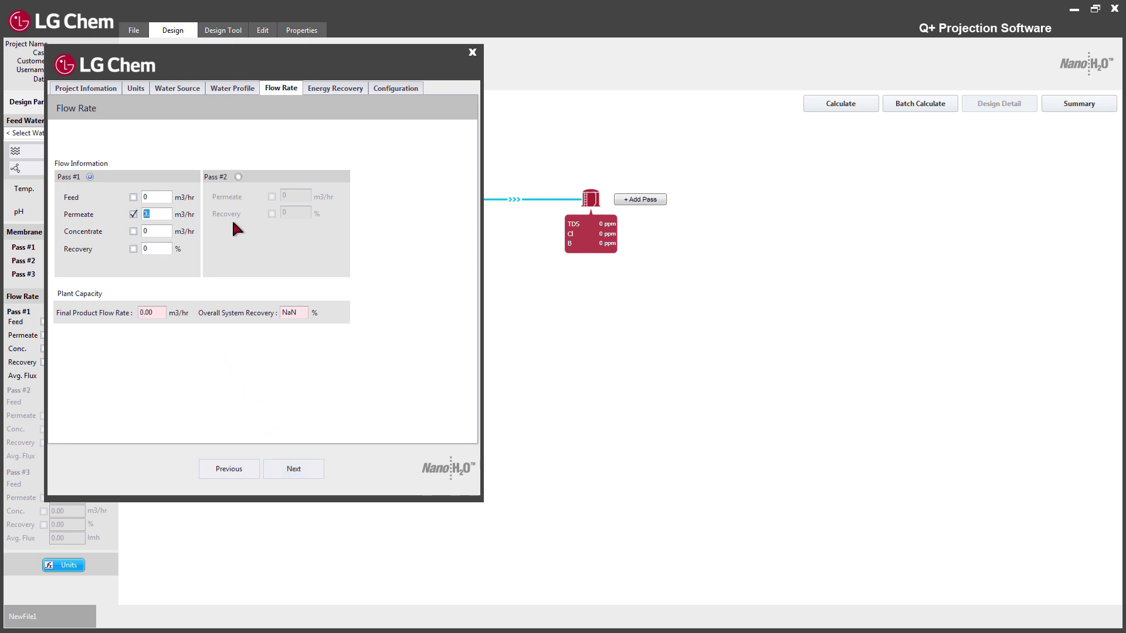
{"action": "type", "text": "100"}
{"action": "left_click", "coordinate": [133, 249]}
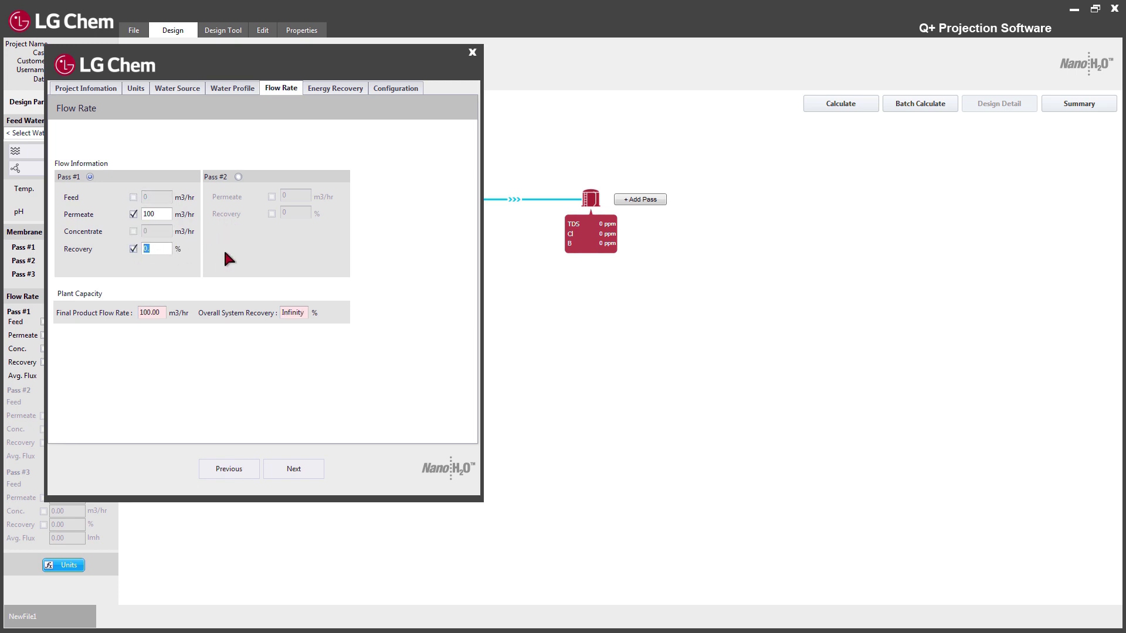
{"action": "type", "text": "40"}
{"action": "left_click", "coordinate": [169, 217]}
{"action": "left_click", "coordinate": [293, 469]}
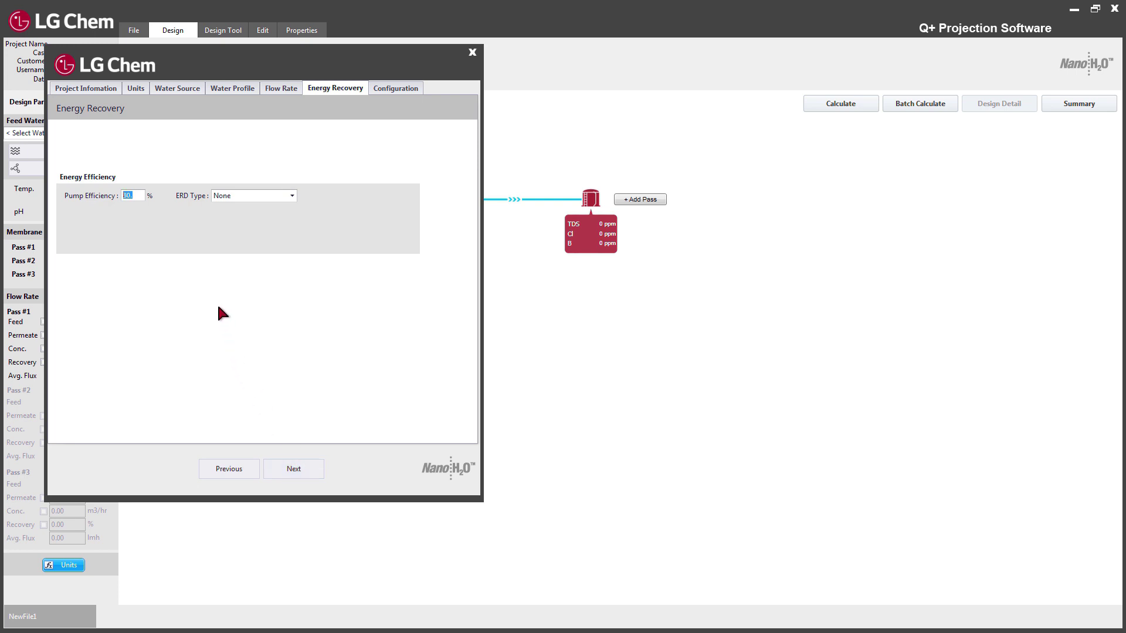
Select Isobaric as the ERD type and continue to the configuration settings
{"action": "left_click", "coordinate": [289, 197]}
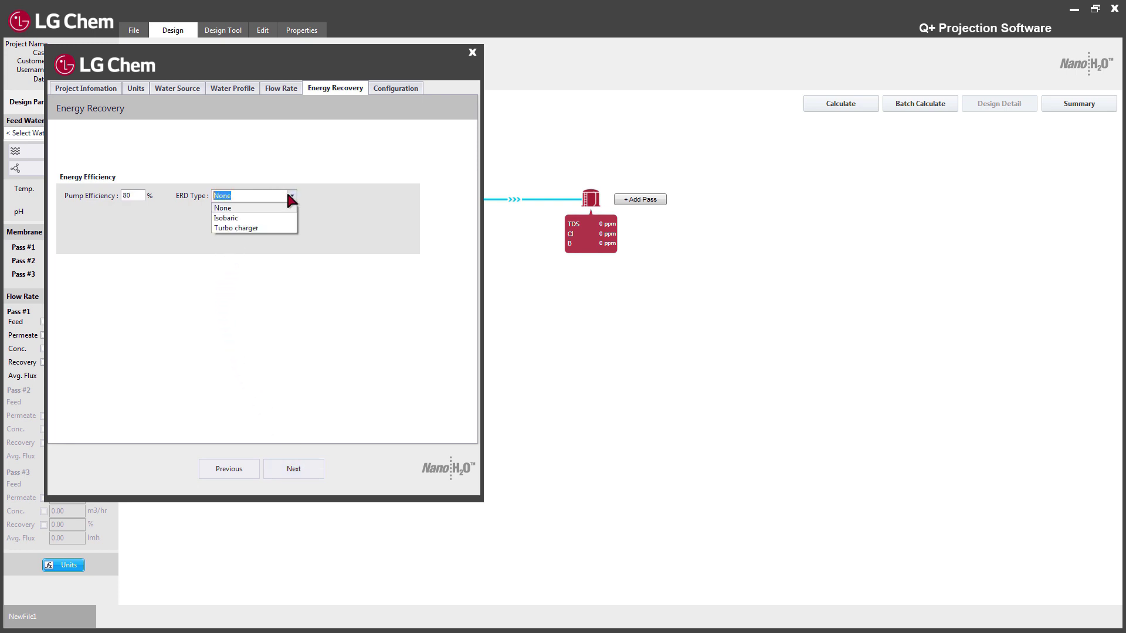
{"action": "left_click", "coordinate": [268, 218]}
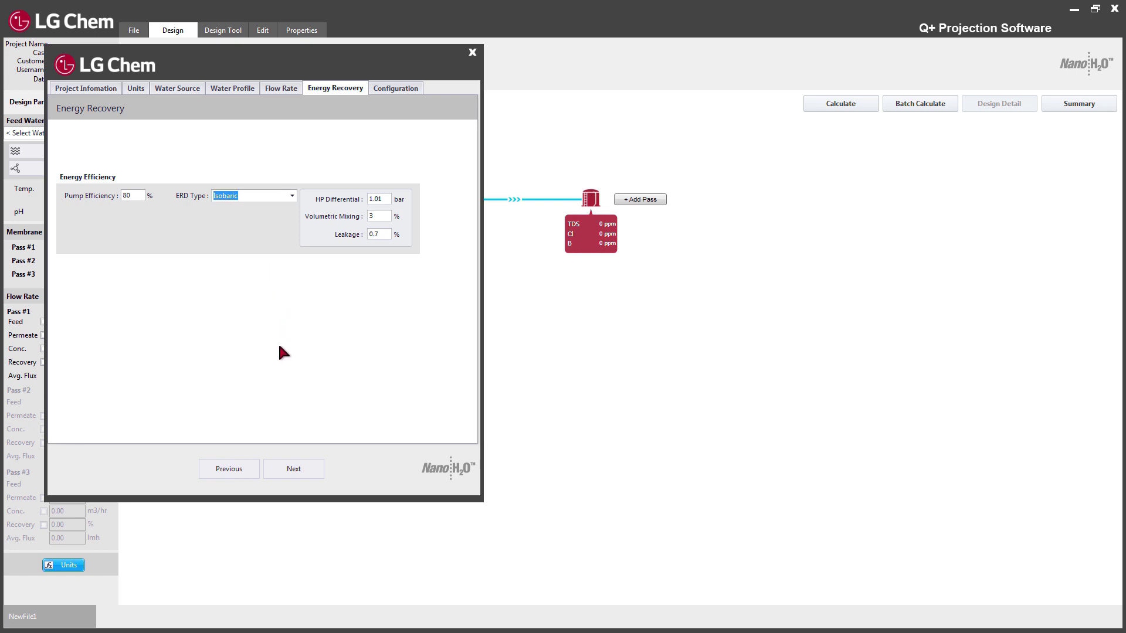
{"action": "left_click", "coordinate": [293, 464]}
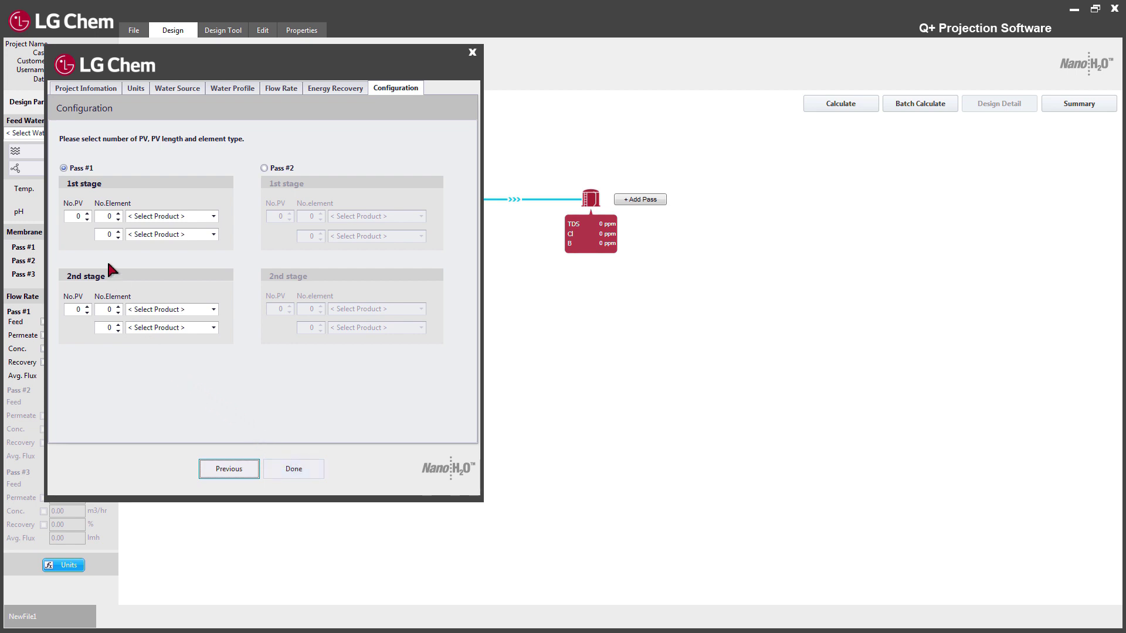
Configure the first stage of Pass #1 with 28 PVs and 7 LG SW 400 R elements, and finish the wizard
{"action": "left_click", "coordinate": [77, 218]}
{"action": "left_click", "coordinate": [110, 216]}
{"action": "left_click", "coordinate": [213, 216]}
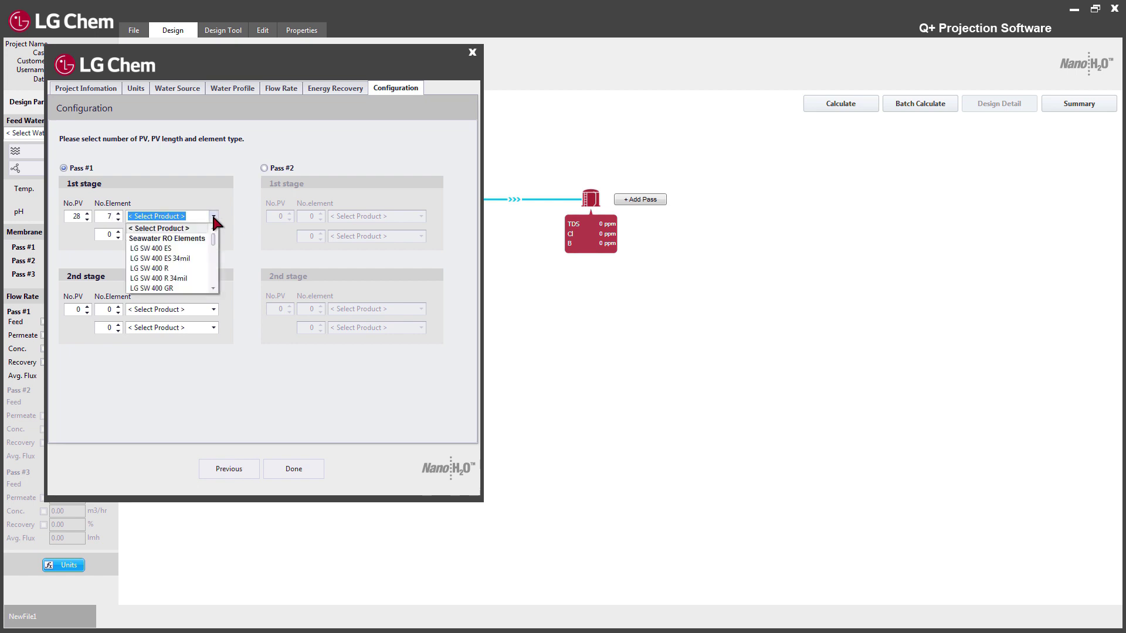
{"action": "left_click", "coordinate": [186, 268]}
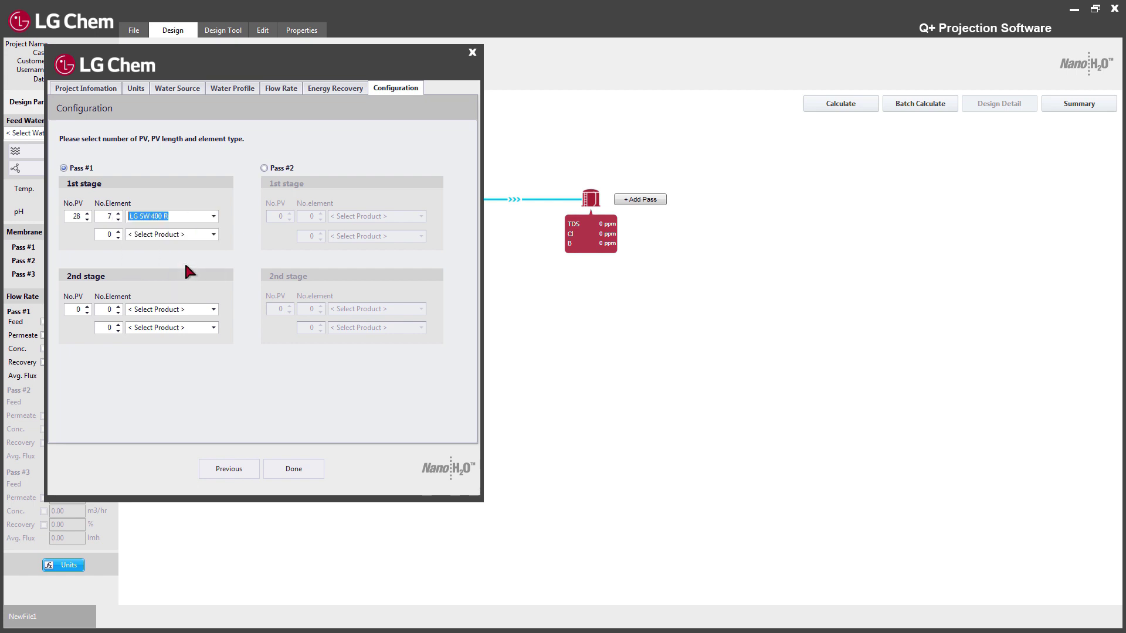
{"action": "left_click", "coordinate": [292, 469]}
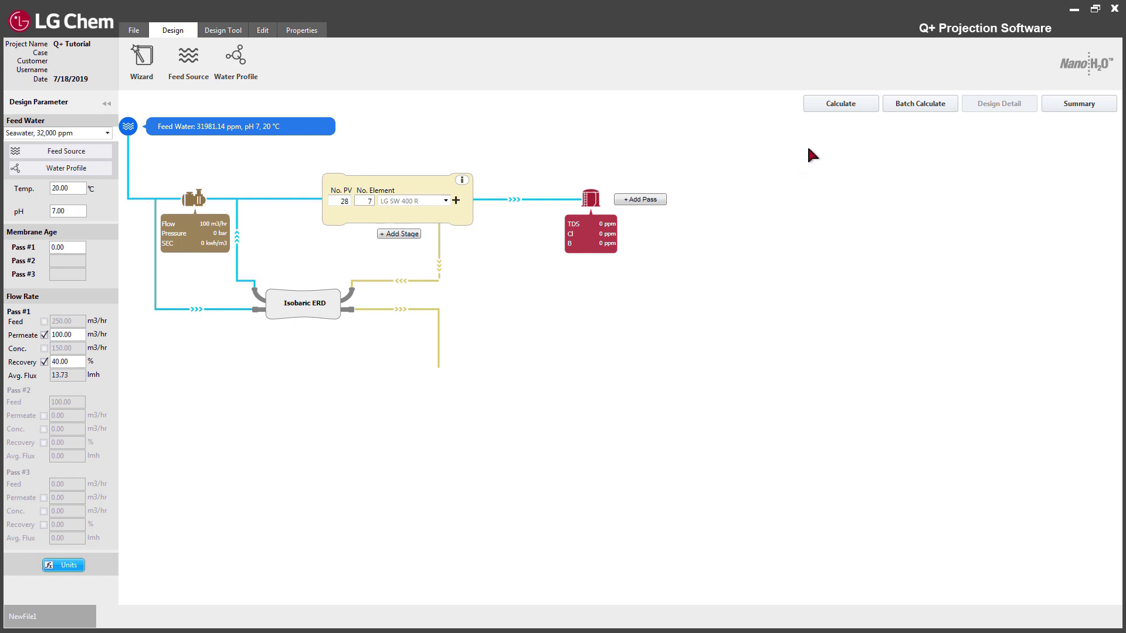
Run the projection calculation for the seawater design
{"action": "left_click", "coordinate": [836, 108]}
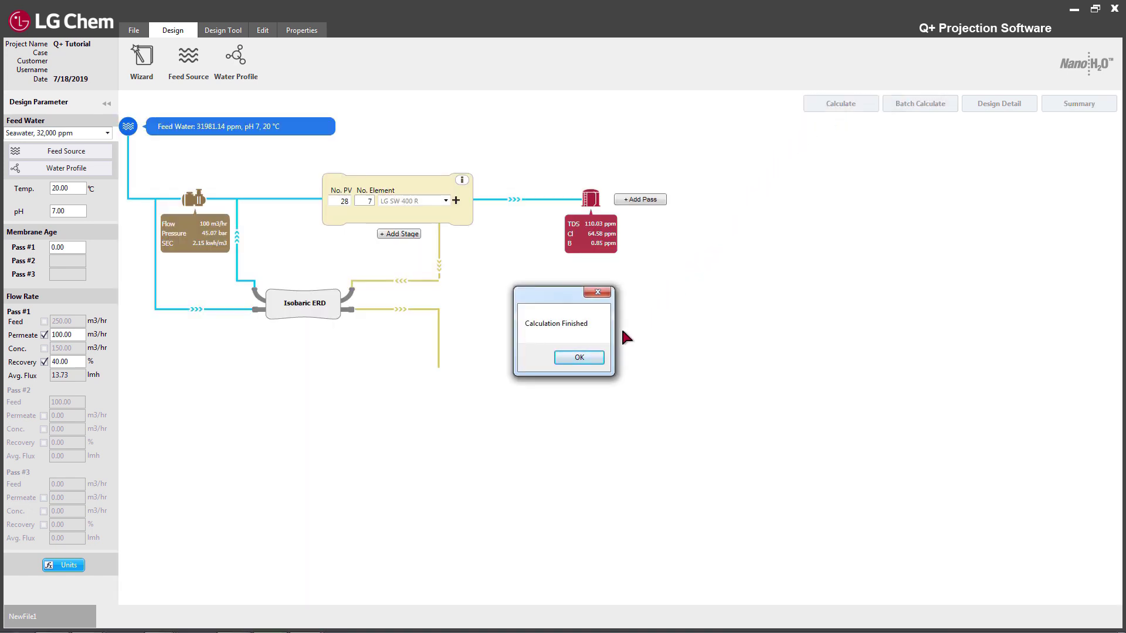
{"action": "left_click", "coordinate": [599, 359]}
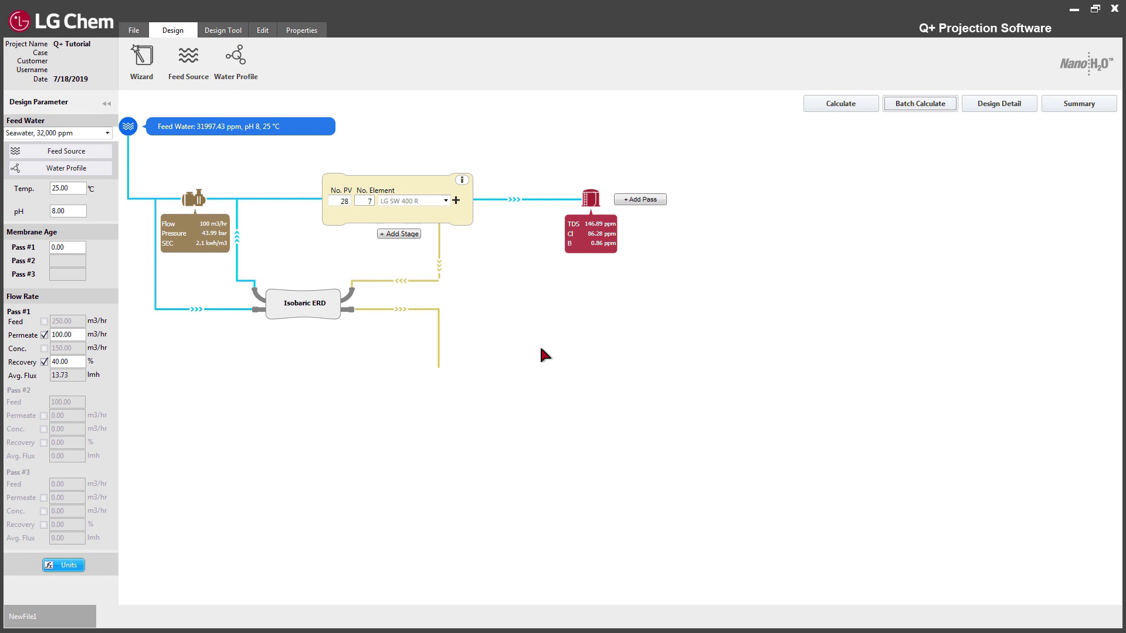
Open the batch calculation, saving the project file as Q+ Tutorial
{"action": "left_click", "coordinate": [907, 110]}
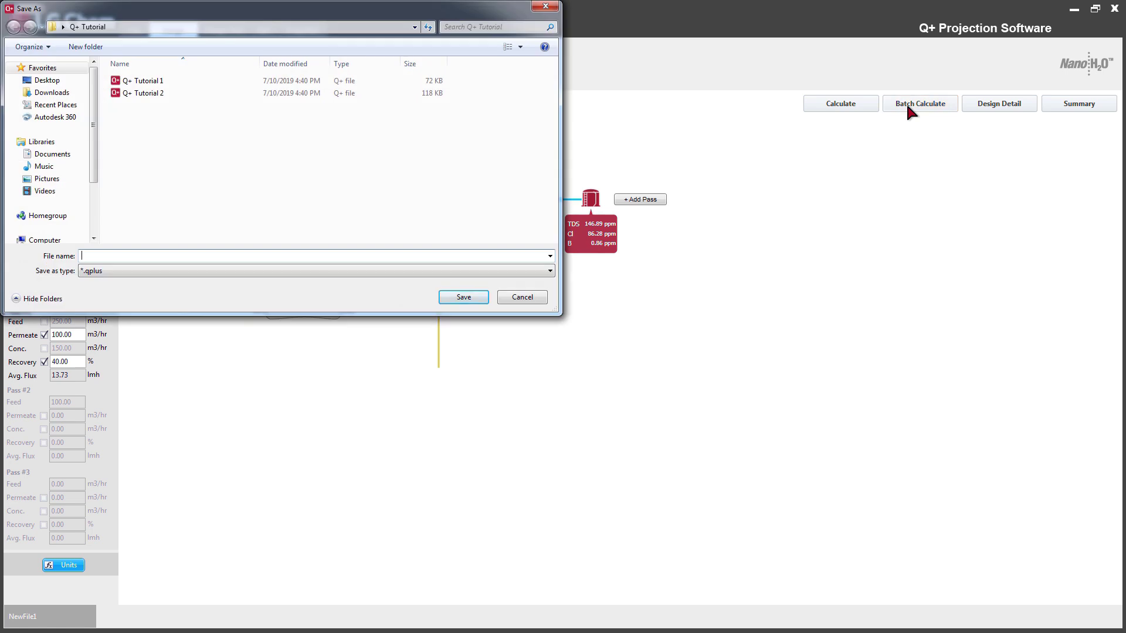
{"action": "type", "text": "Q+ Tutoria"}
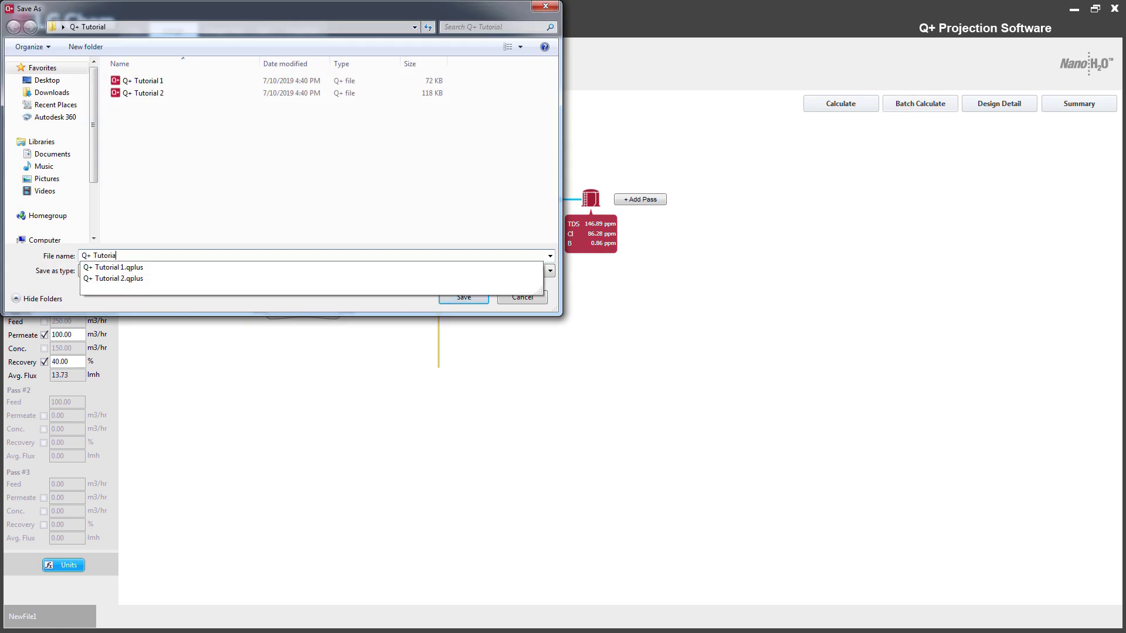
{"action": "type", "text": "l"}
{"action": "key", "text": "Return"}
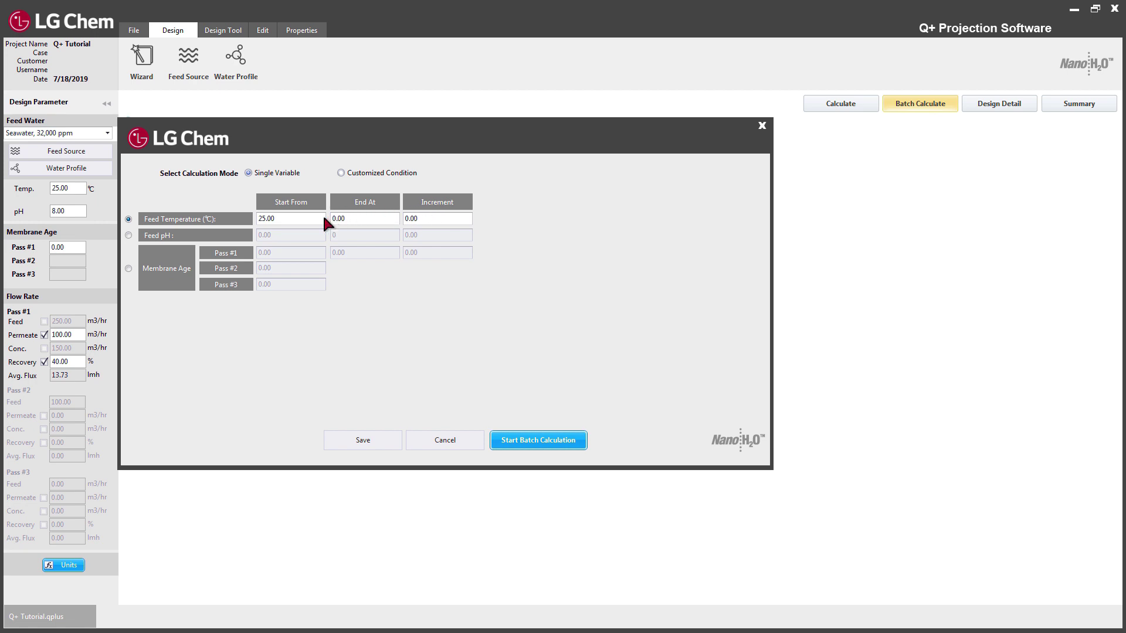
Set feed pH as the single batch variable, starting from 4, ending at 8, with an increment of 2
{"action": "left_click", "coordinate": [128, 235]}
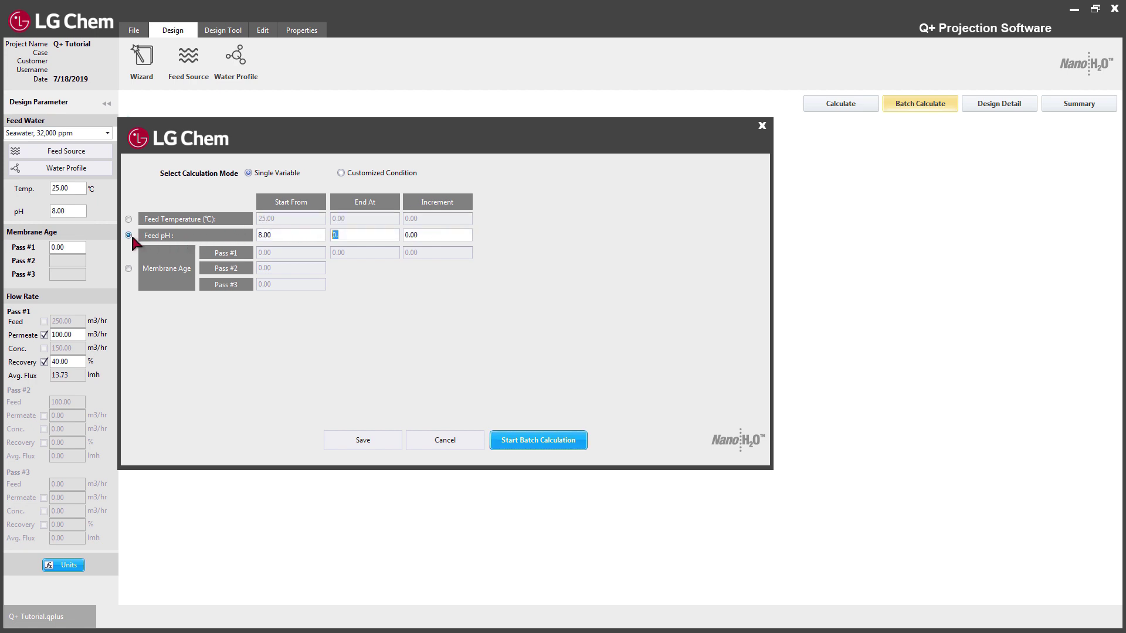
{"action": "left_click", "coordinate": [287, 234]}
{"action": "type", "text": "4."}
{"action": "left_click", "coordinate": [359, 236]}
{"action": "type", "text": "8."}
{"action": "left_click", "coordinate": [421, 234]}
{"action": "type", "text": "2."}
Run the batch calculation with the Q+ Tutorial folder as the output location
{"action": "left_click", "coordinate": [527, 440]}
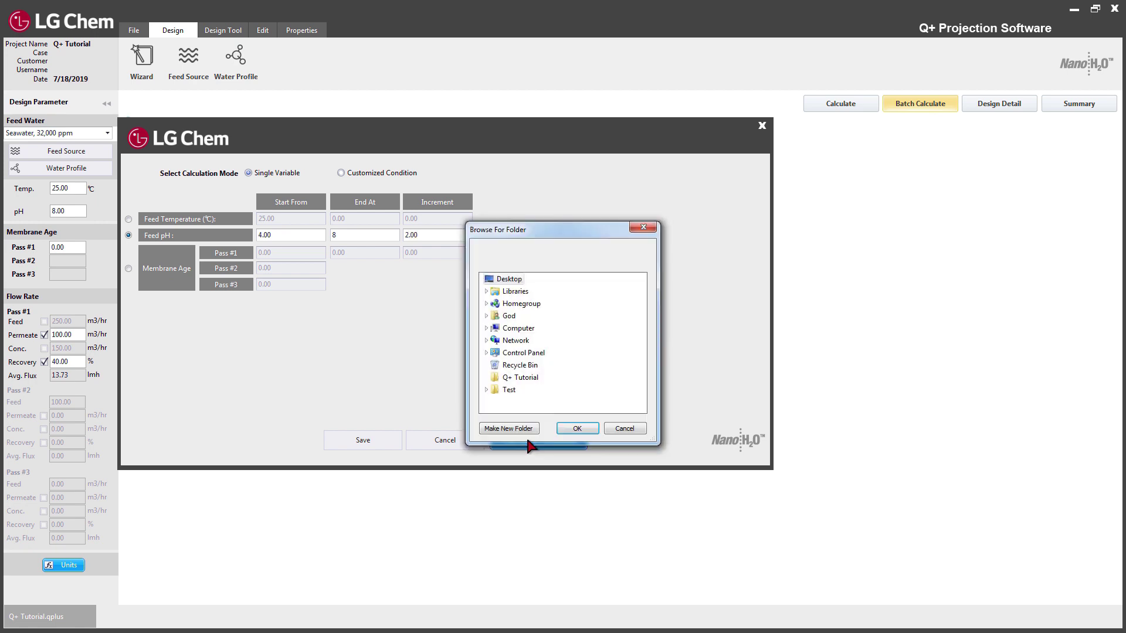
{"action": "left_click", "coordinate": [521, 377]}
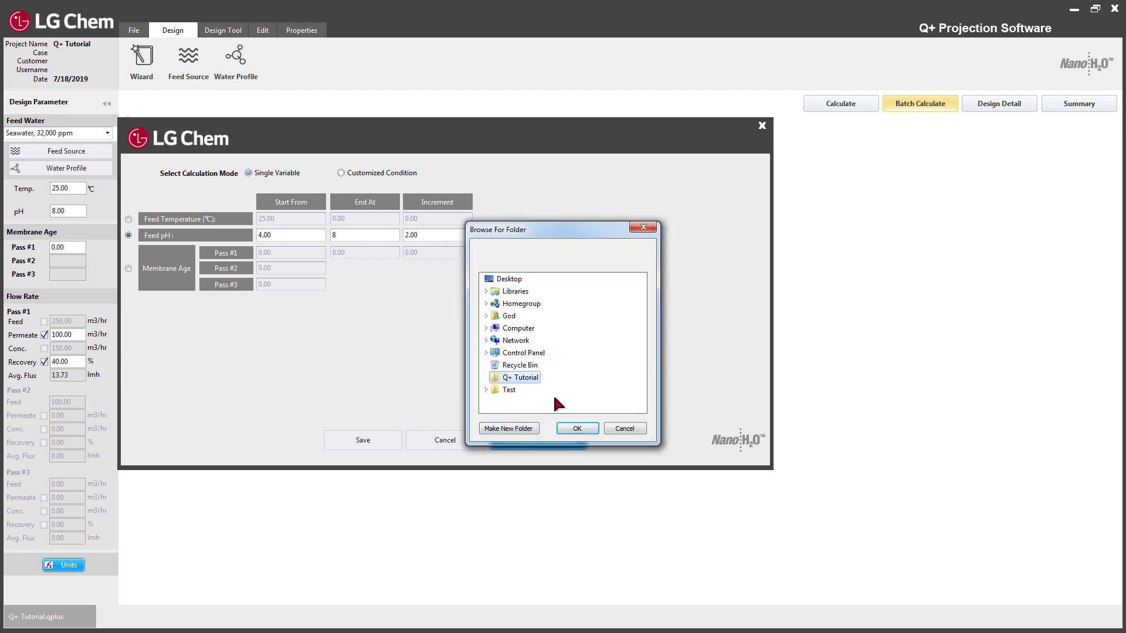
{"action": "left_click", "coordinate": [575, 429]}
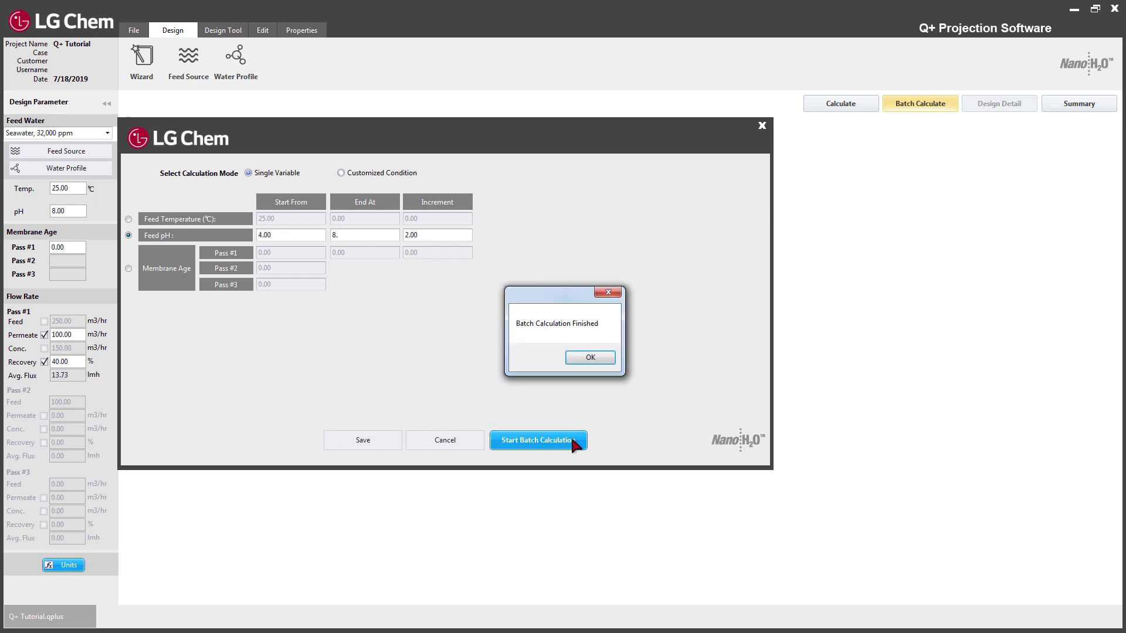
{"action": "left_click", "coordinate": [590, 357]}
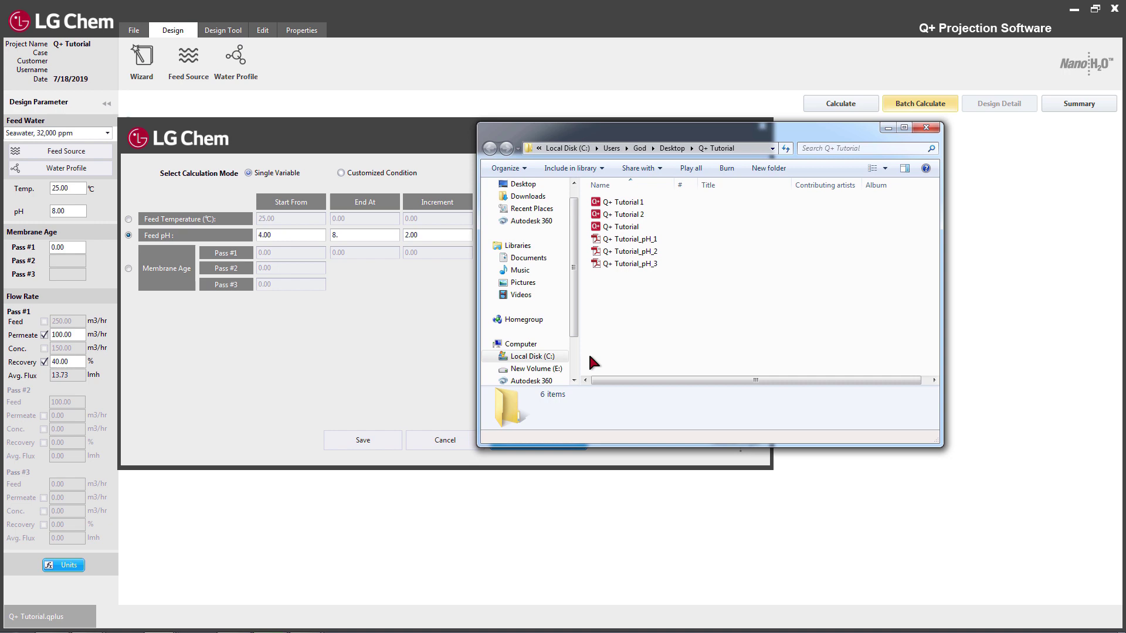
Open the batch report Q+ Tutorial_pH_1 from the output folder
{"action": "double_click", "coordinate": [626, 240]}
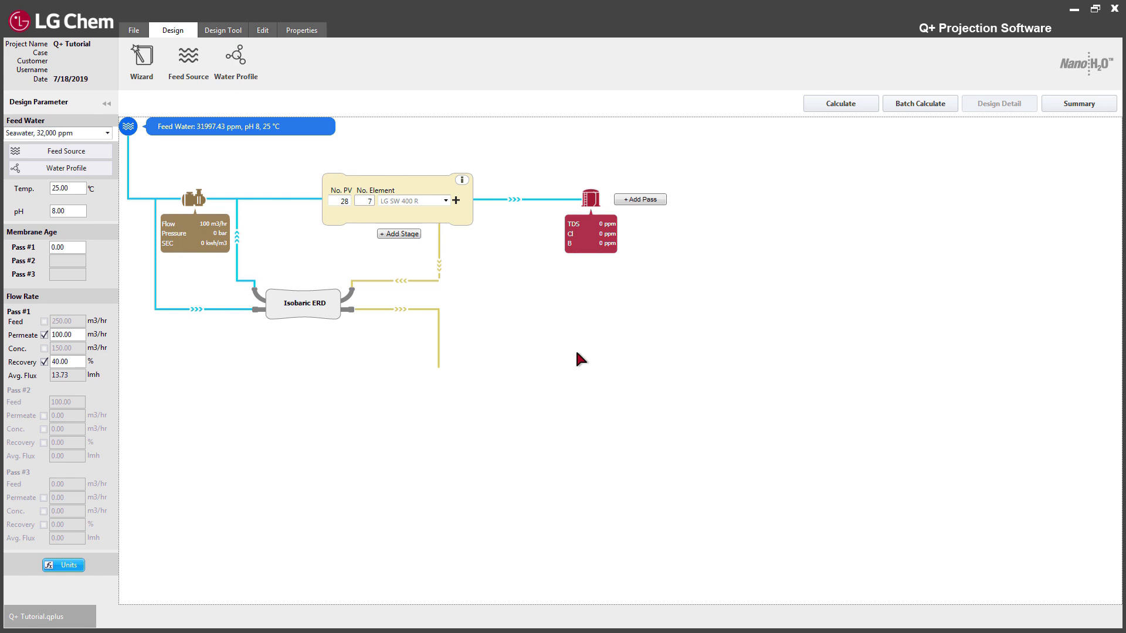
Reopen the batch calculation in Customized Condition mode and set Condition #1 to feed temperature 25 °C and feed pH 7
{"action": "left_click", "coordinate": [908, 111]}
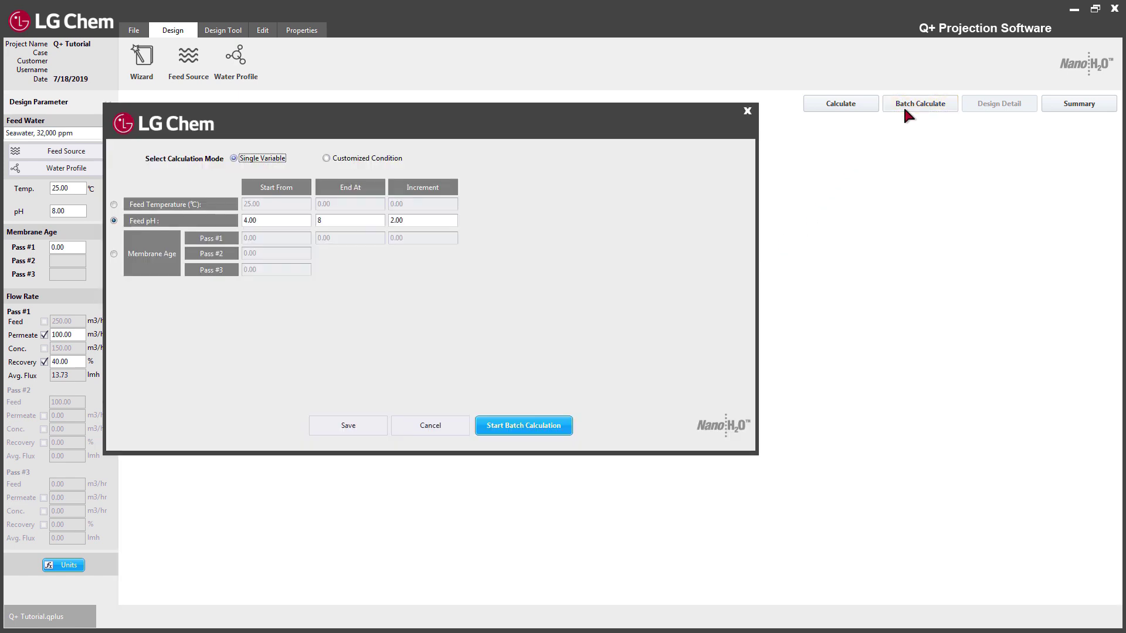
{"action": "left_click", "coordinate": [391, 166]}
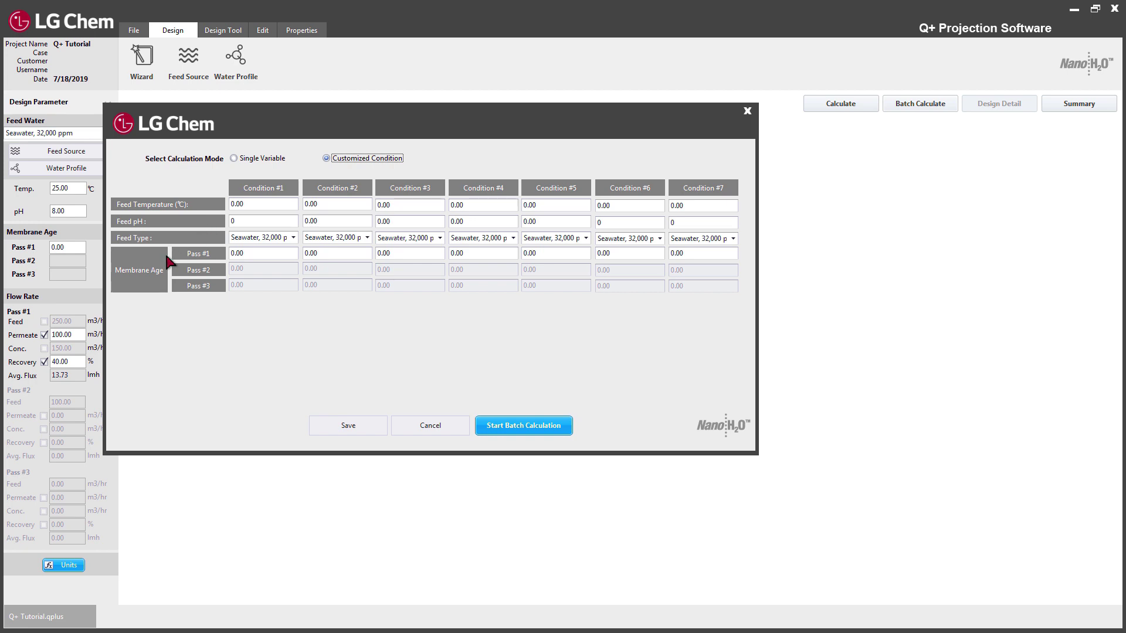
{"action": "double_click", "coordinate": [269, 204]}
{"action": "type", "text": "25"}
{"action": "key", "text": "Tab"}
{"action": "type", "text": "7"}
Set Condition #2 to feed temperature 30 °C, feed pH 8 and feed type Seawater, 36,000 ppm
{"action": "left_click", "coordinate": [334, 204]}
{"action": "type", "text": "30"}
{"action": "left_click", "coordinate": [328, 223]}
{"action": "type", "text": "8"}
{"action": "left_click", "coordinate": [367, 237]}
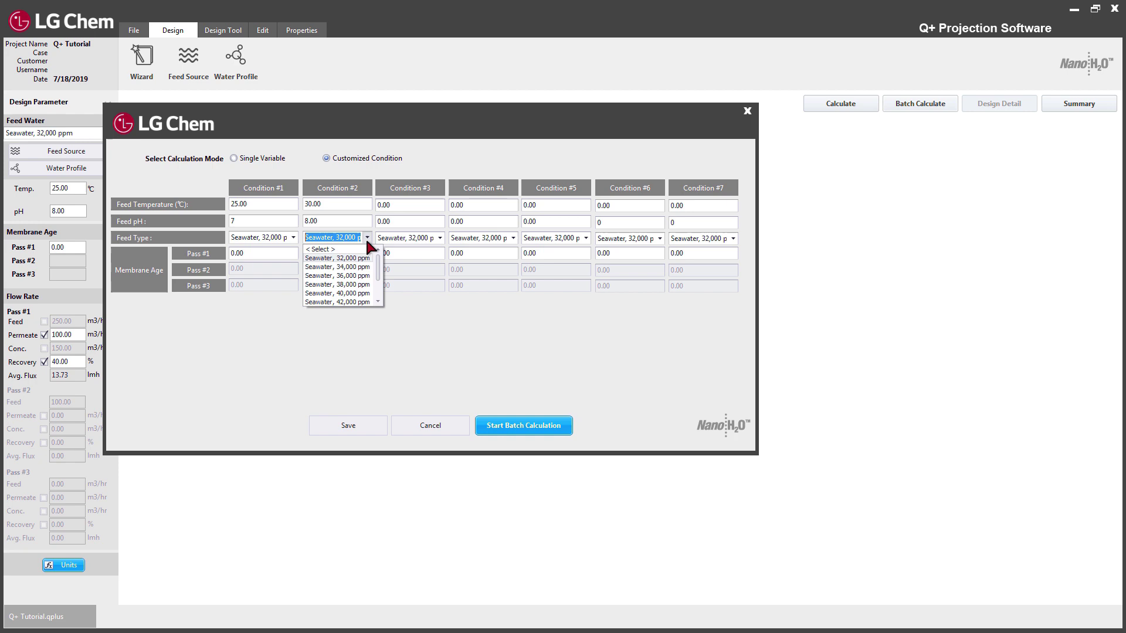
{"action": "left_click", "coordinate": [353, 276]}
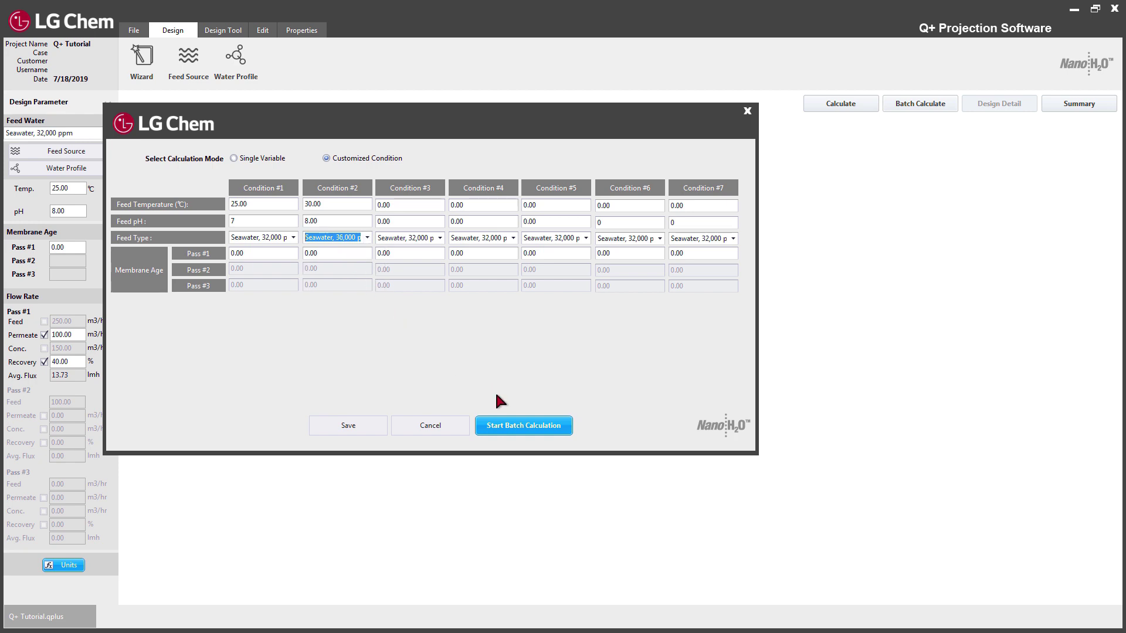
Run the customized batch calculation into the Q+ Tutorial folder and open the Q+ Tutorial_Condition_1 report
{"action": "left_click", "coordinate": [515, 425]}
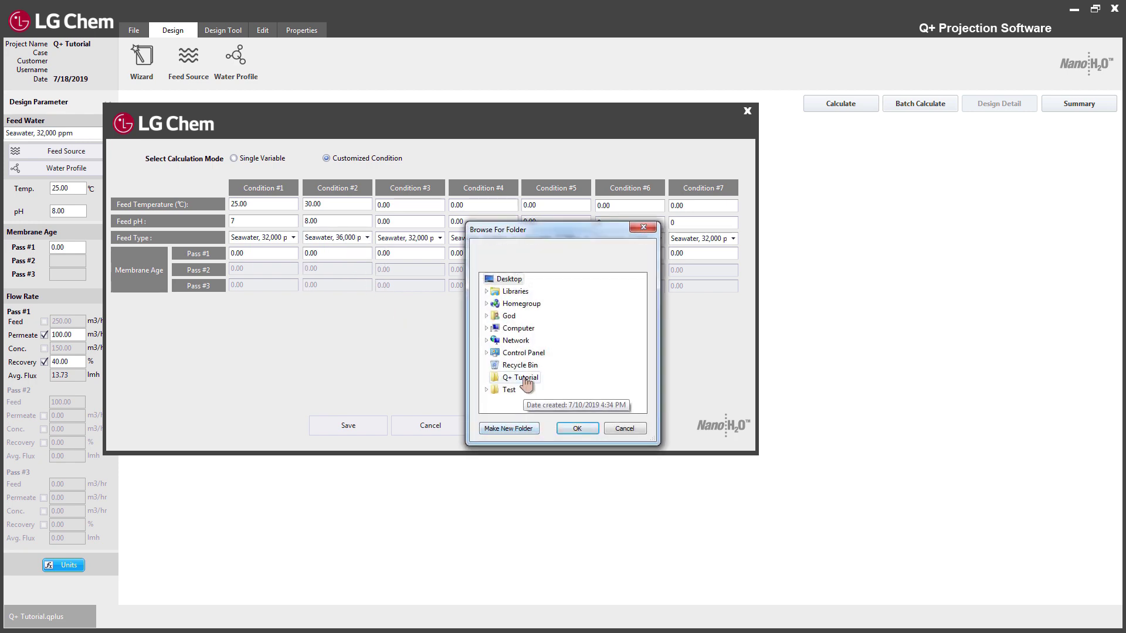
{"action": "left_click", "coordinate": [523, 377]}
{"action": "left_click", "coordinate": [577, 428]}
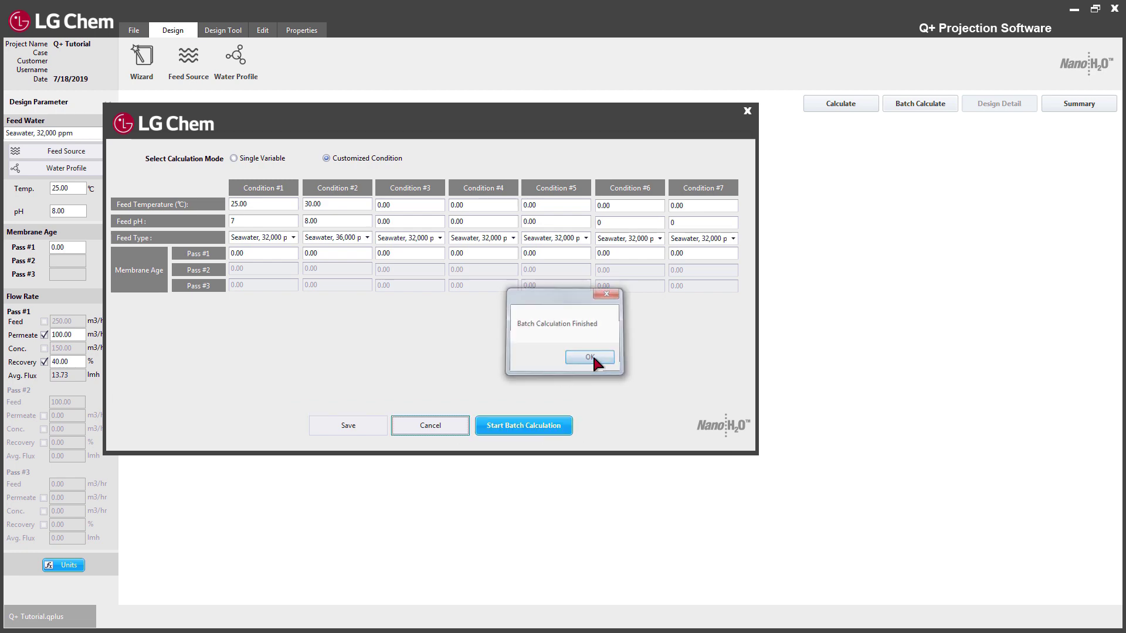
{"action": "left_click", "coordinate": [591, 358]}
{"action": "left_click", "coordinate": [411, 313]}
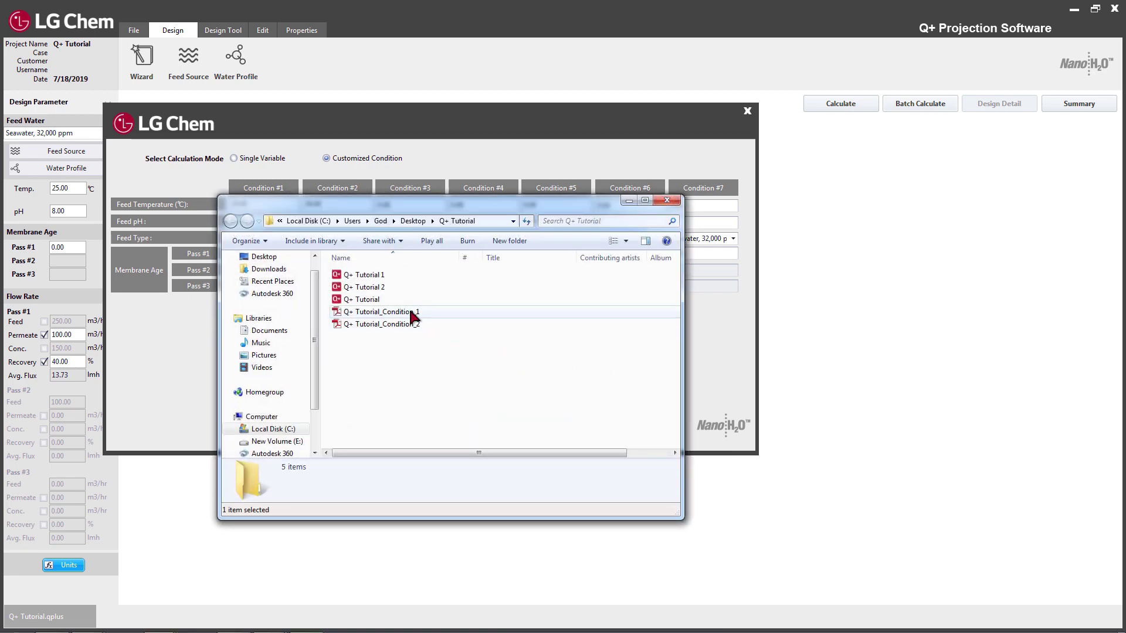
{"action": "double_click", "coordinate": [411, 313]}
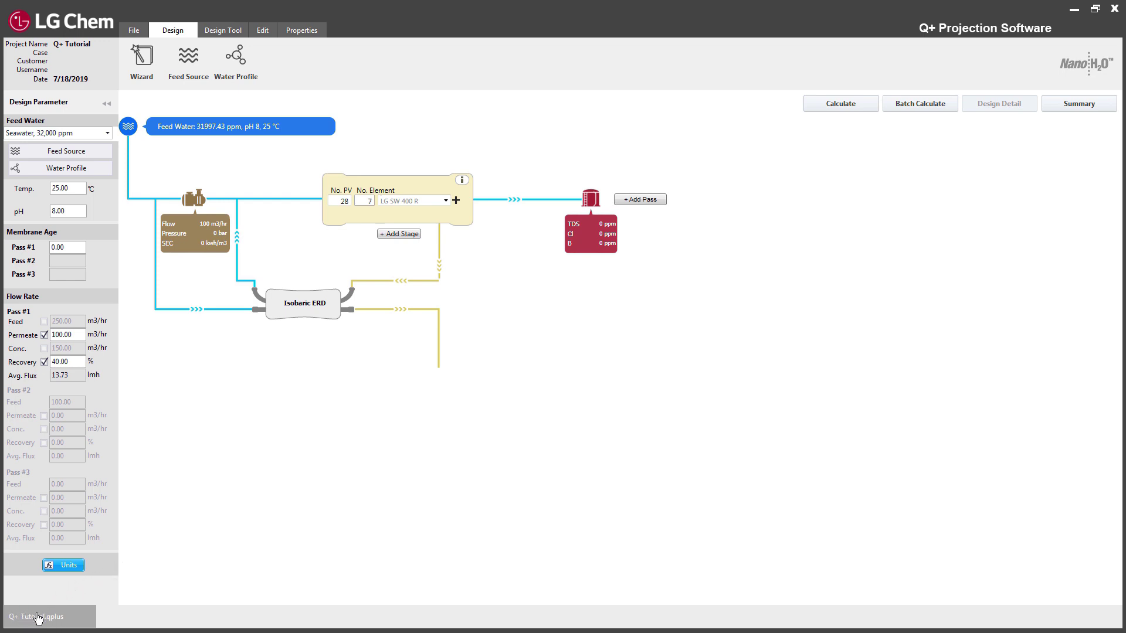
Create a new blank project alongside Q+ Tutorial and close it again after switching between the two
{"action": "left_click", "coordinate": [136, 35]}
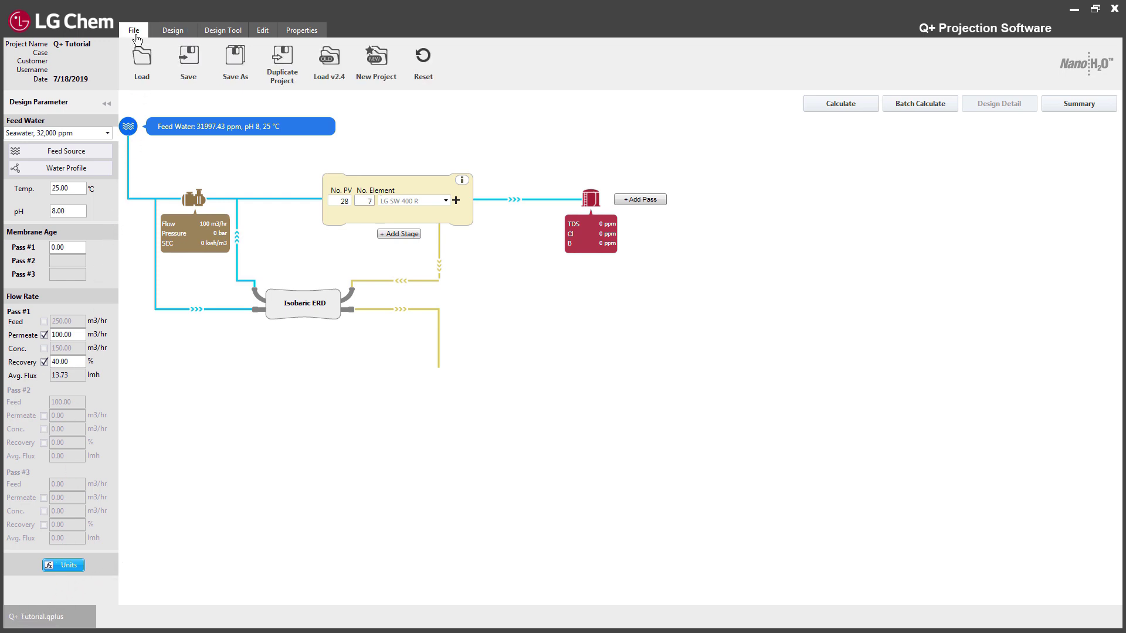
{"action": "left_click", "coordinate": [376, 61]}
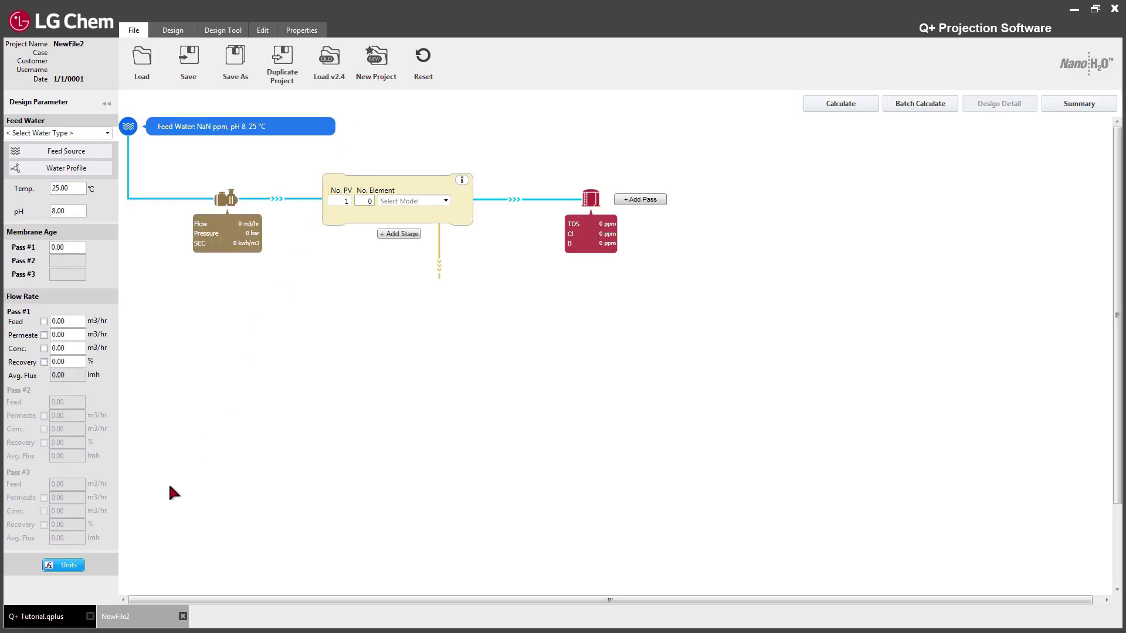
{"action": "left_click", "coordinate": [53, 619]}
{"action": "left_click", "coordinate": [121, 623]}
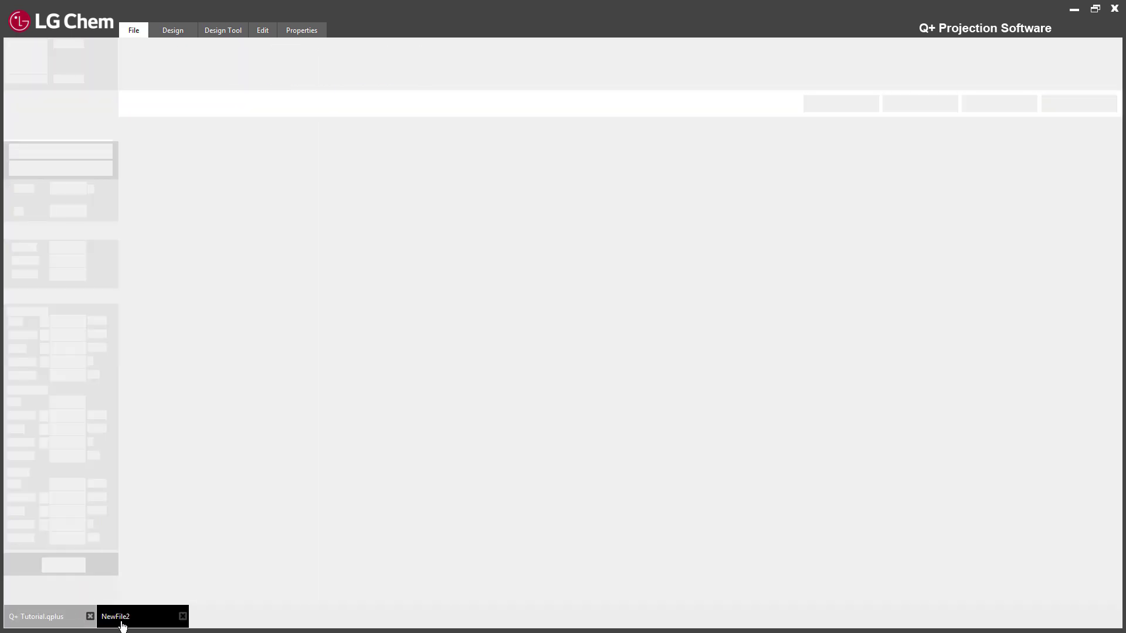
{"action": "left_click", "coordinate": [182, 617]}
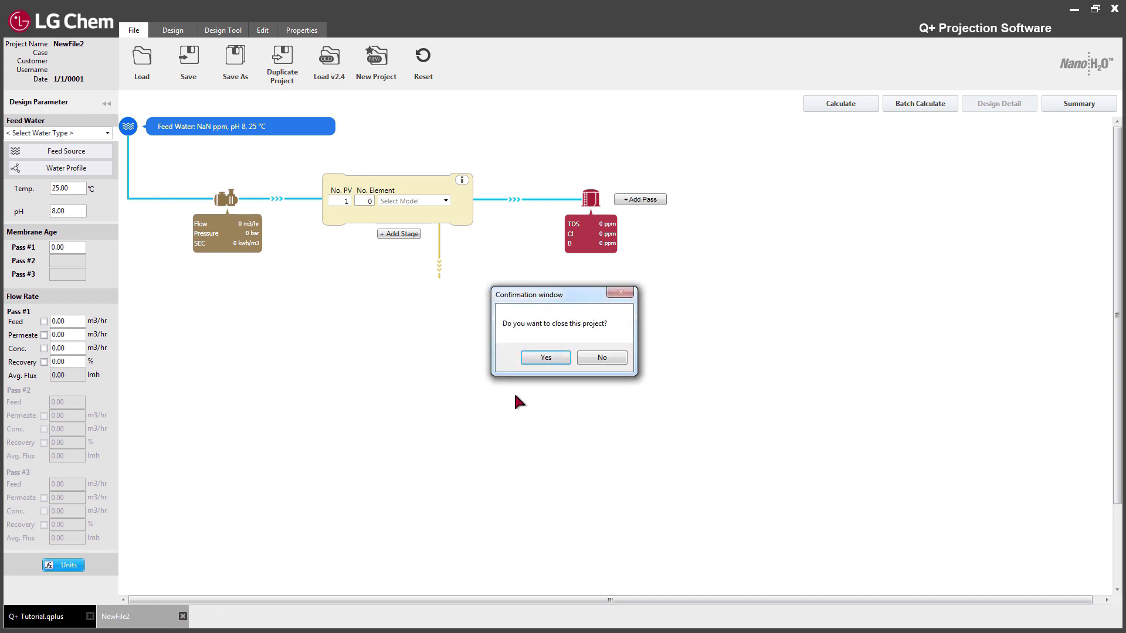
{"action": "left_click", "coordinate": [547, 358]}
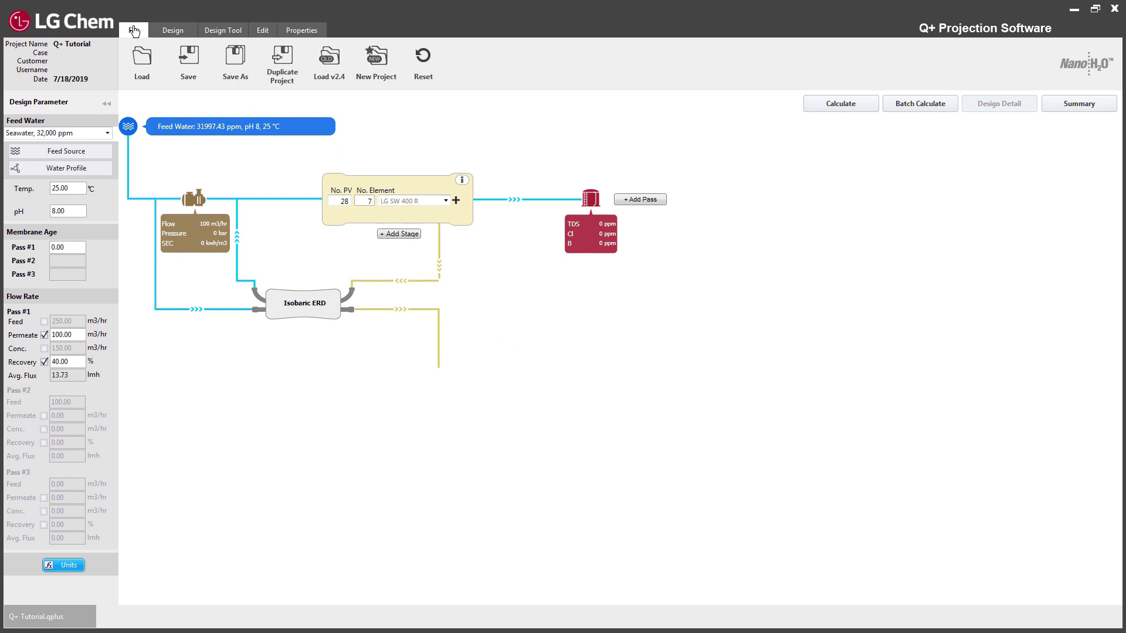
Duplicate the Q+ Tutorial project as another case and return to the original project
{"action": "left_click", "coordinate": [281, 61]}
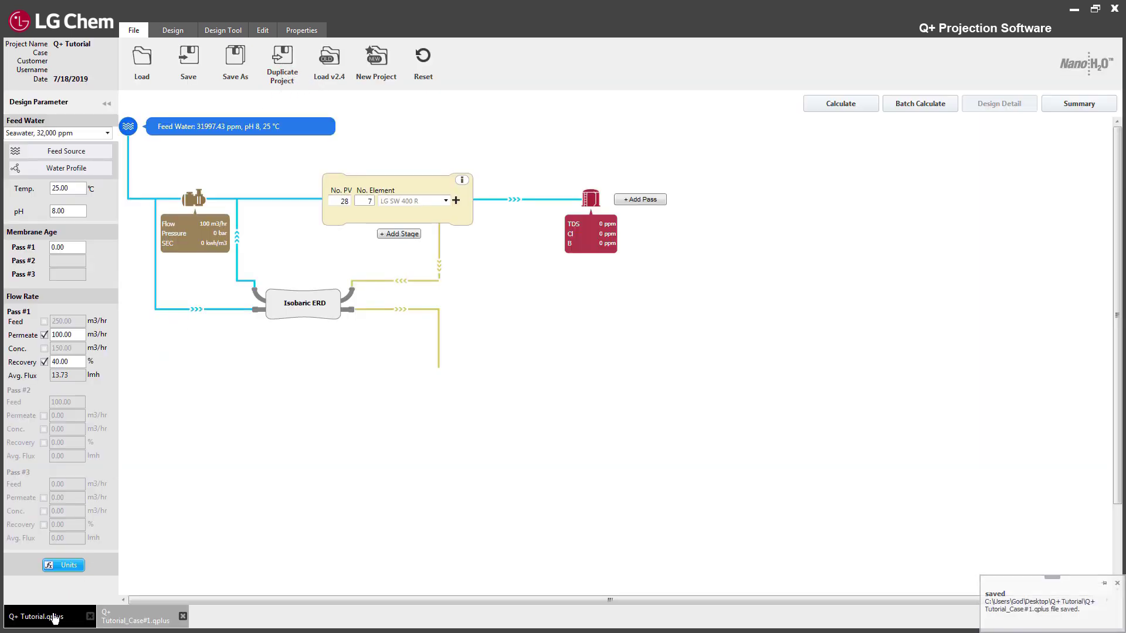
{"action": "left_click", "coordinate": [73, 620]}
Save a copy of the project in the Q+ Tutorial folder under the name Q+ Tutorial 2
{"action": "left_click", "coordinate": [234, 64]}
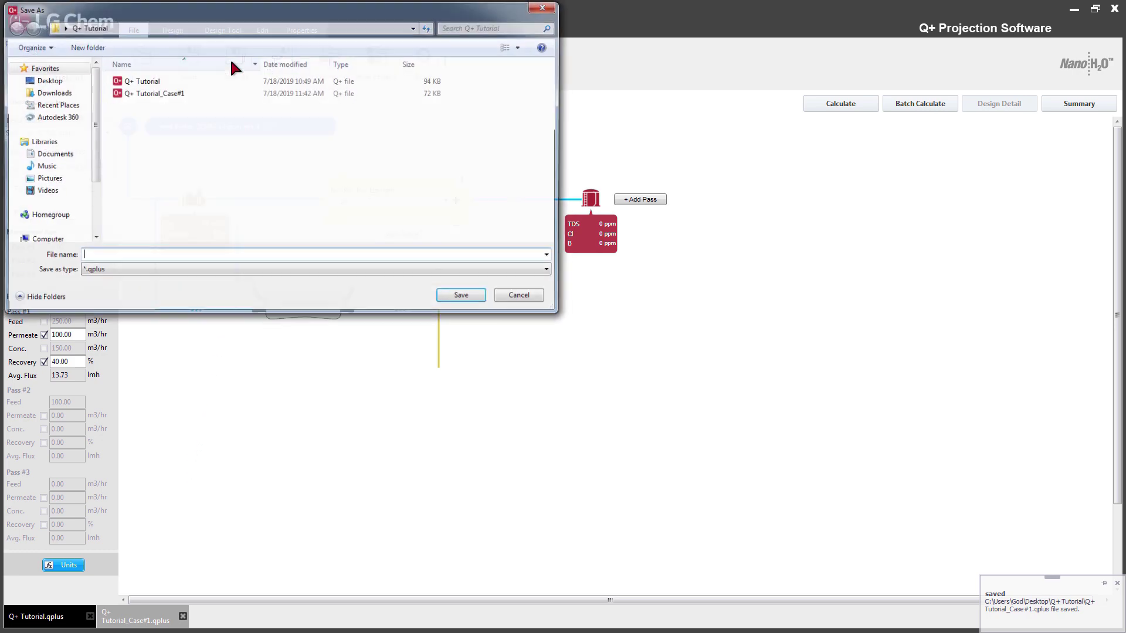
{"action": "type", "text": "Q"}
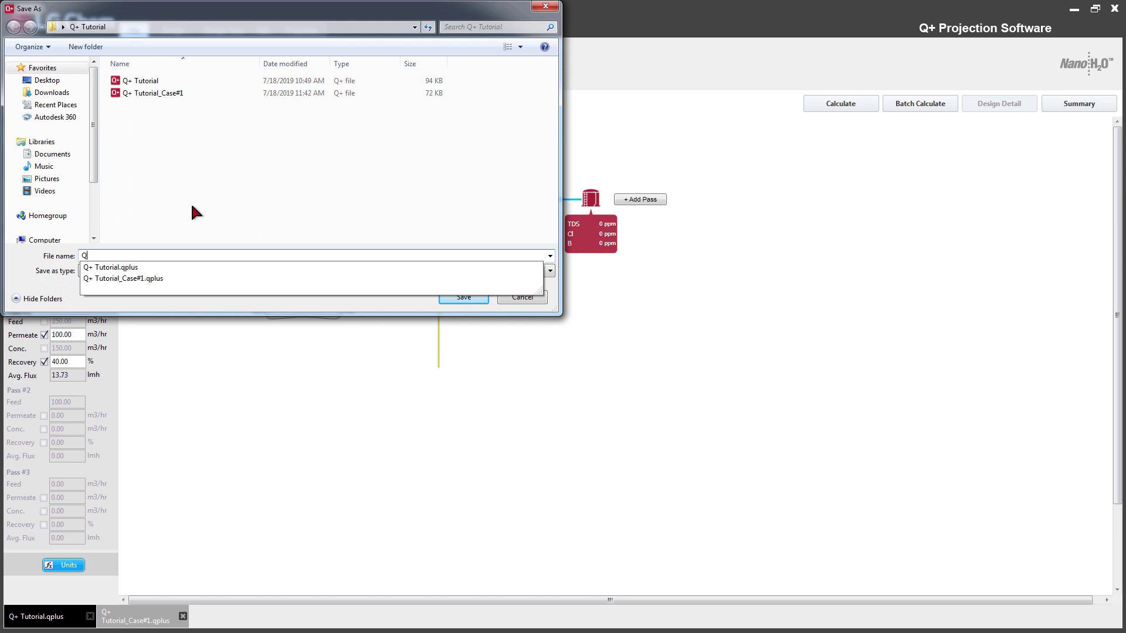
{"action": "type", "text": "+ Tutorial 2"}
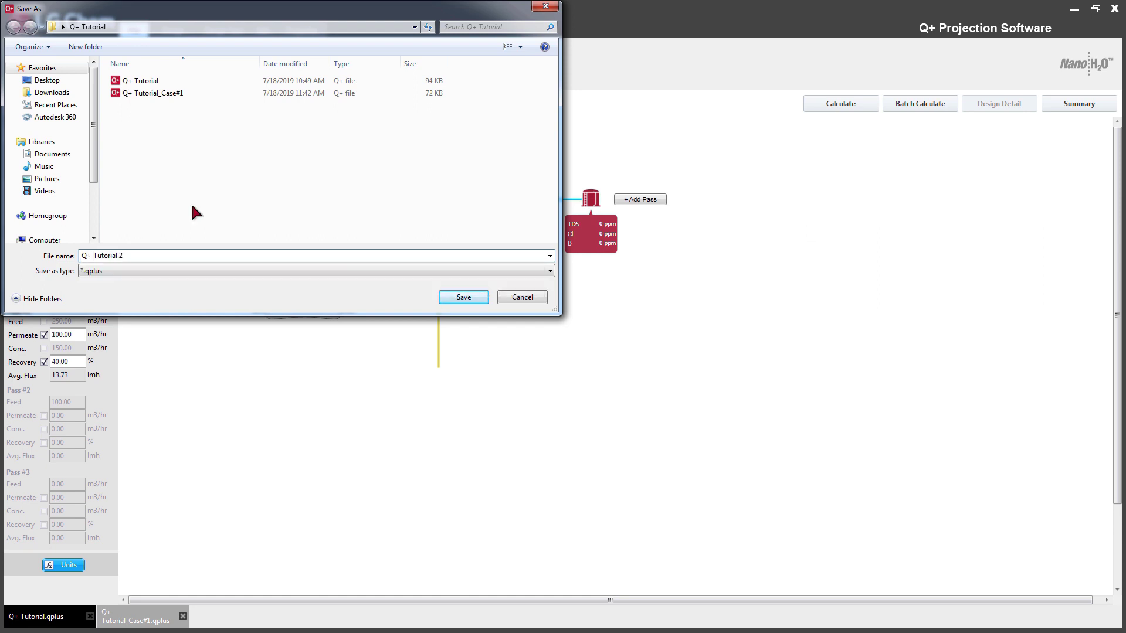
{"action": "key", "text": "Return"}
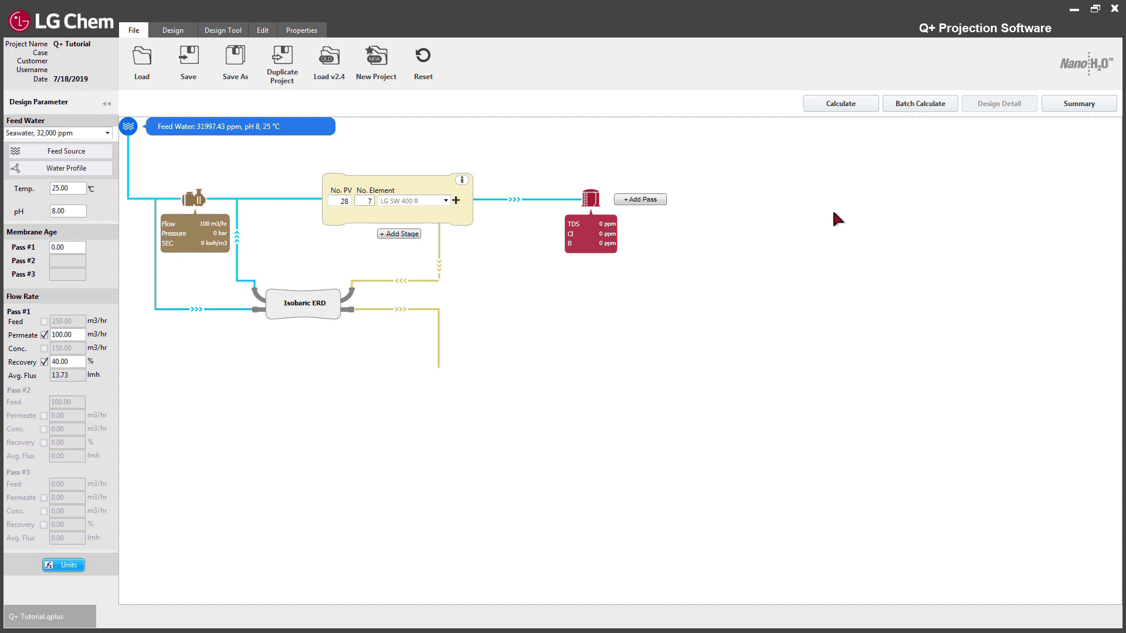
Add Q+ Tutorial 2, Q+ Tutorial and Q+ Tutorial_Case#1 to a summary report and start its calculation
{"action": "left_click", "coordinate": [1053, 105]}
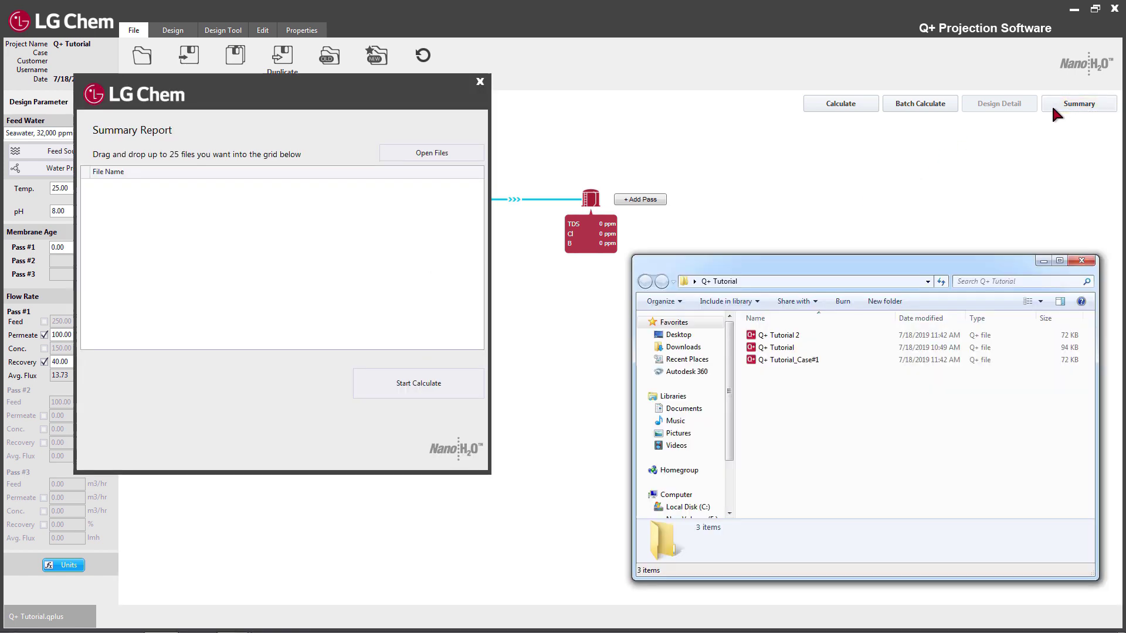
{"action": "left_click_drag", "start_coordinate": [797, 393], "coordinate": [263, 230]}
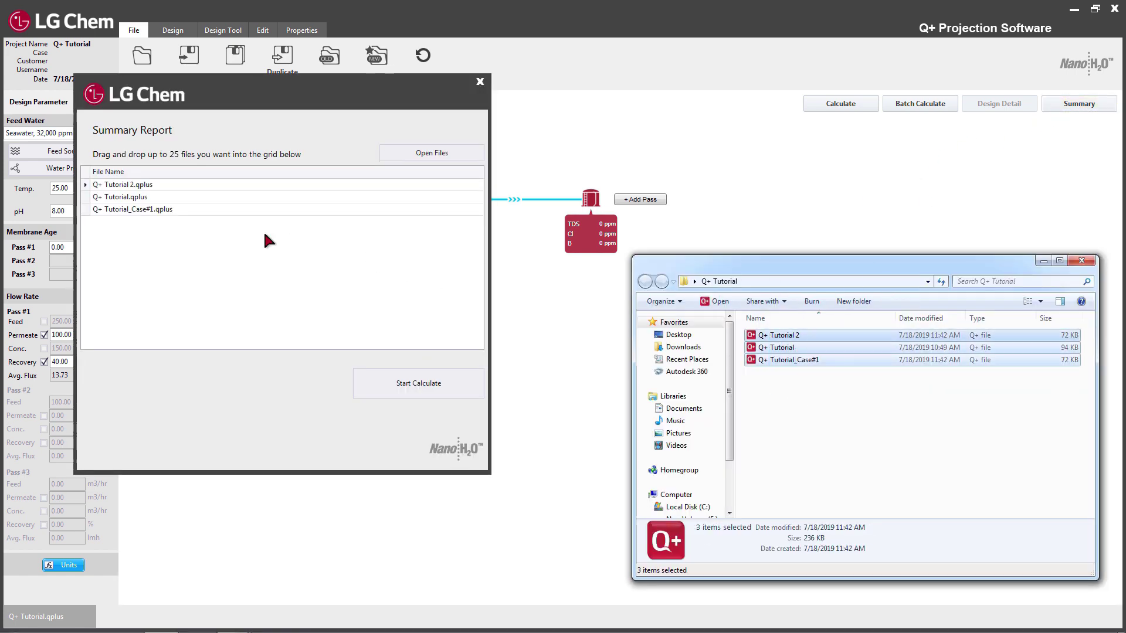
{"action": "left_click", "coordinate": [412, 385]}
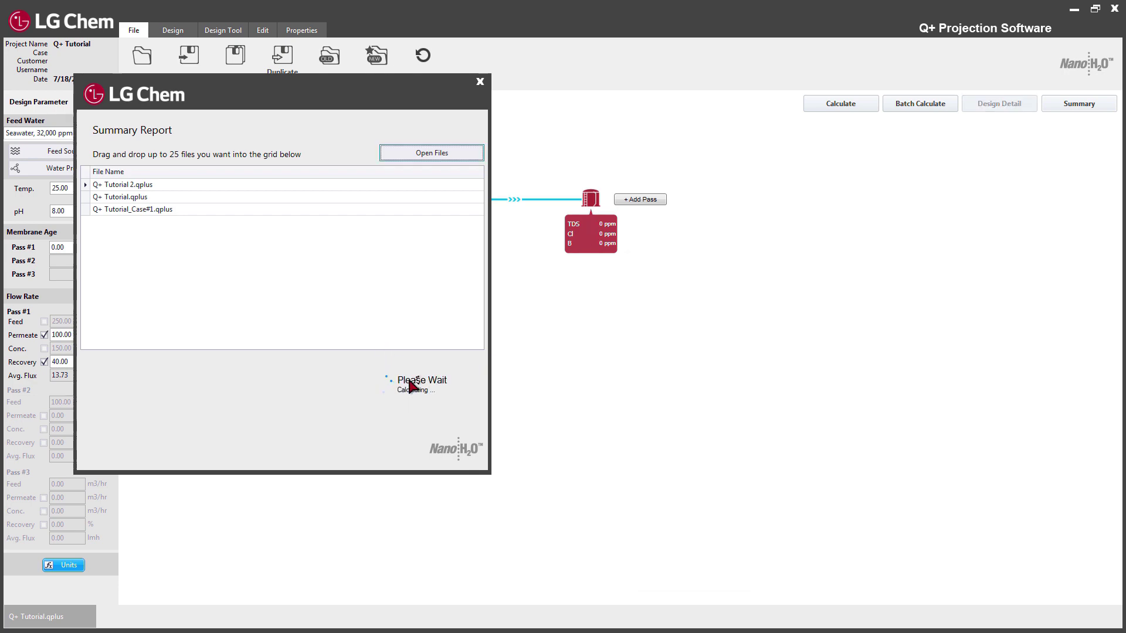